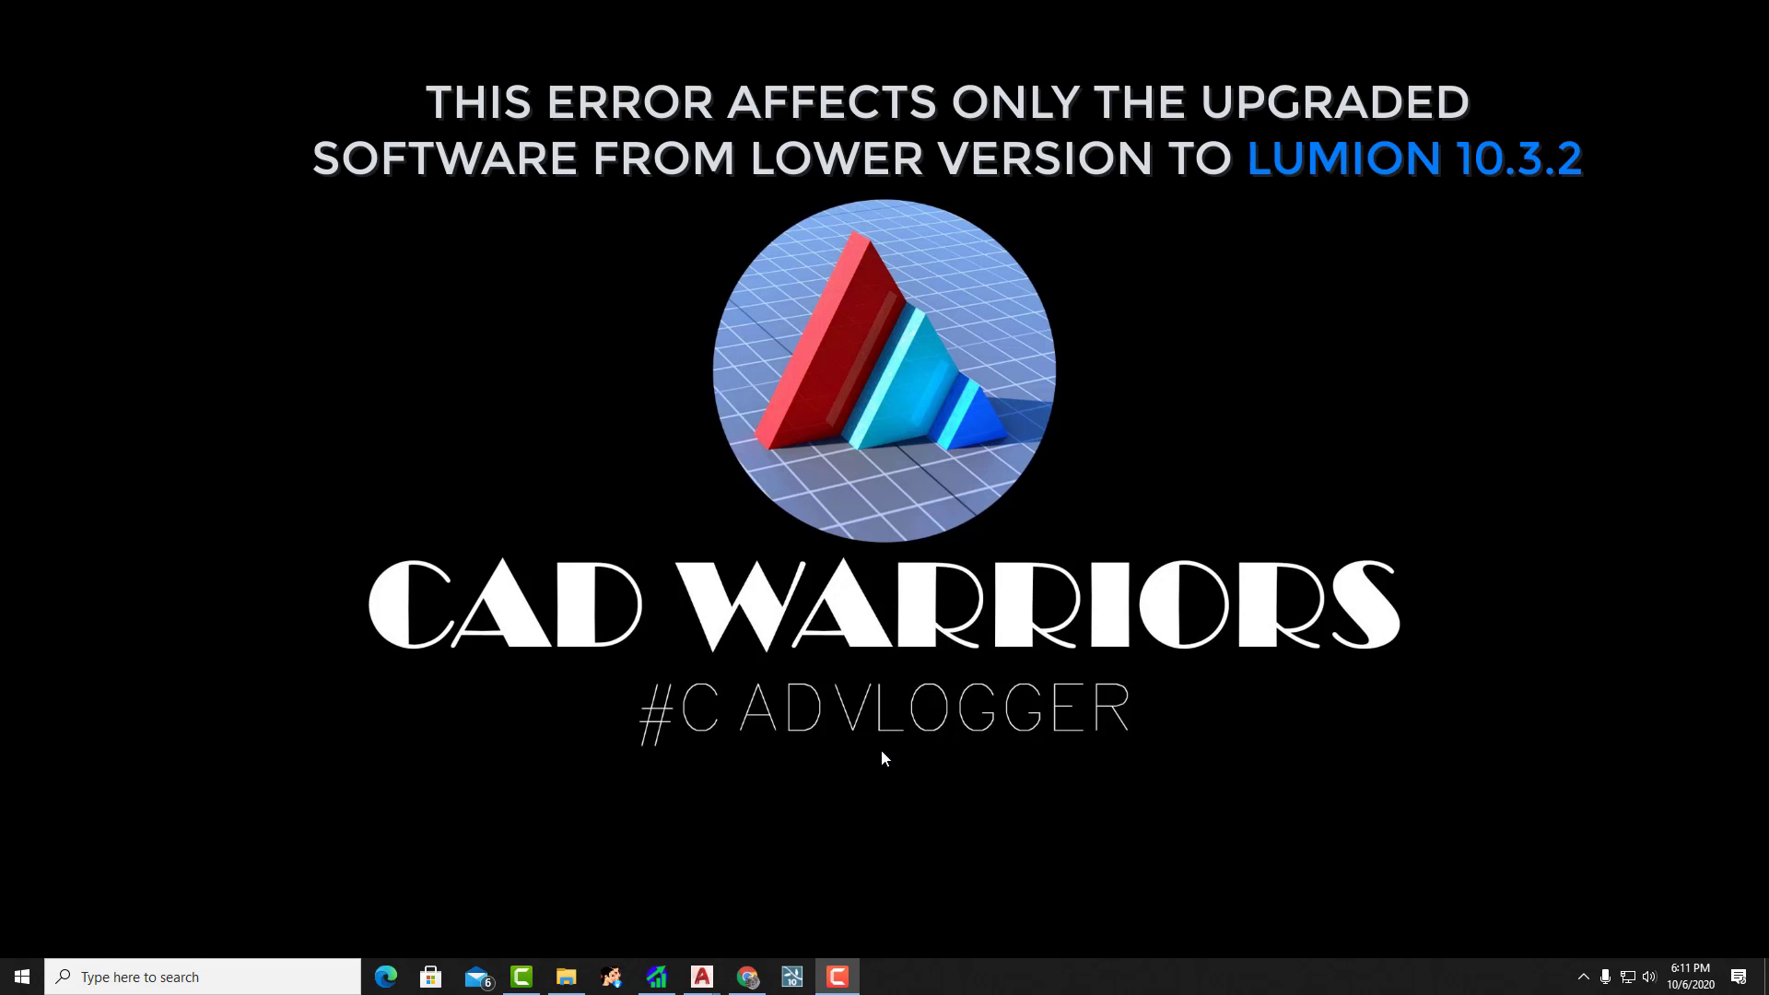
Step: Launch Lumion 10.3.2 and dismiss the StyleTransfer.dll, missing channel, error code and group file path errors
click(793, 975)
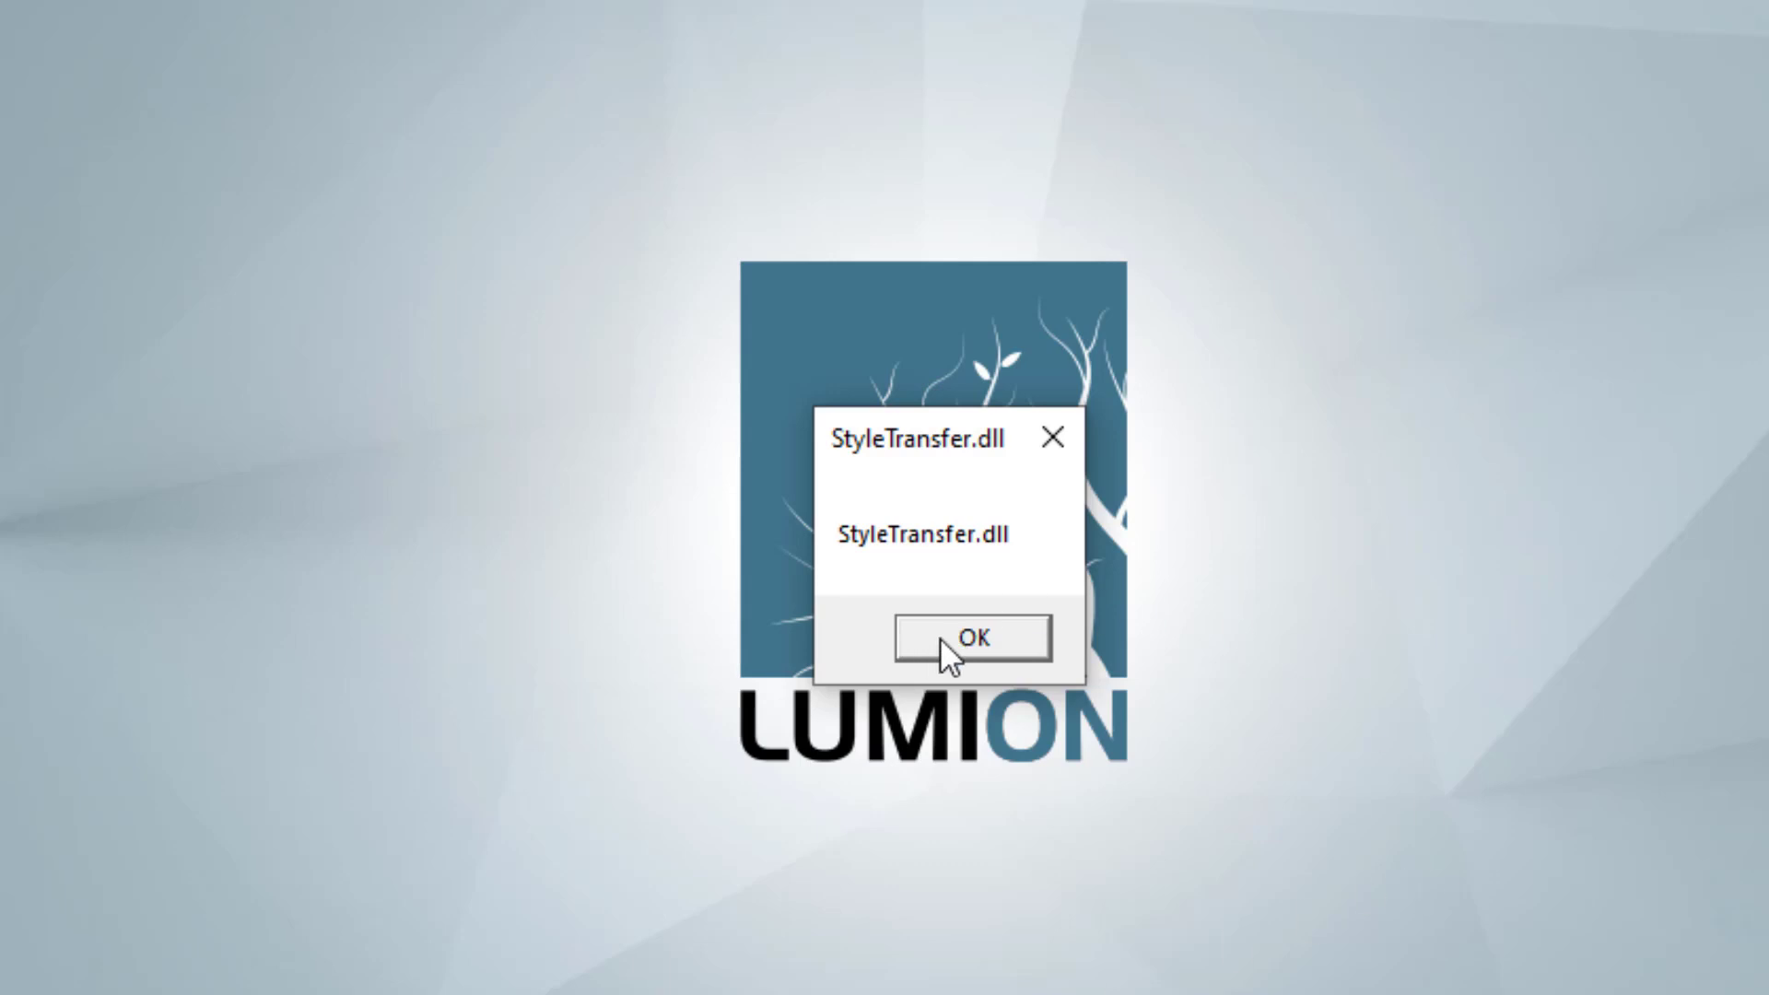
click(993, 643)
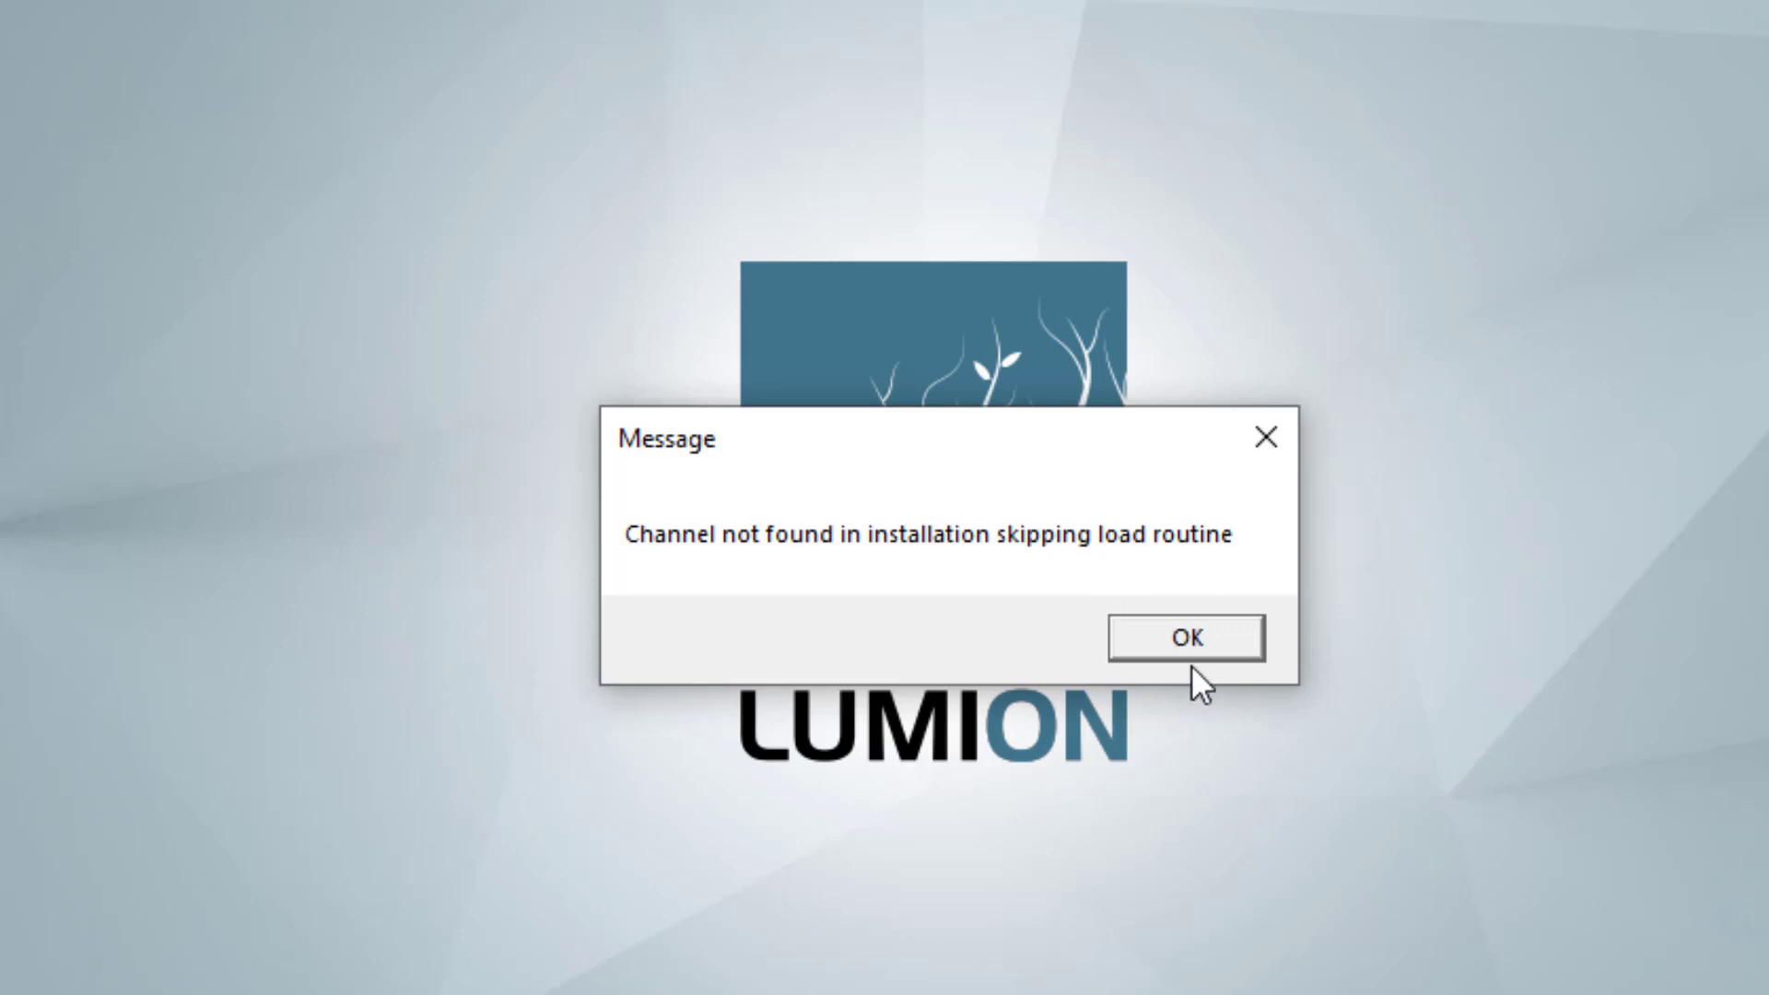
click(1193, 640)
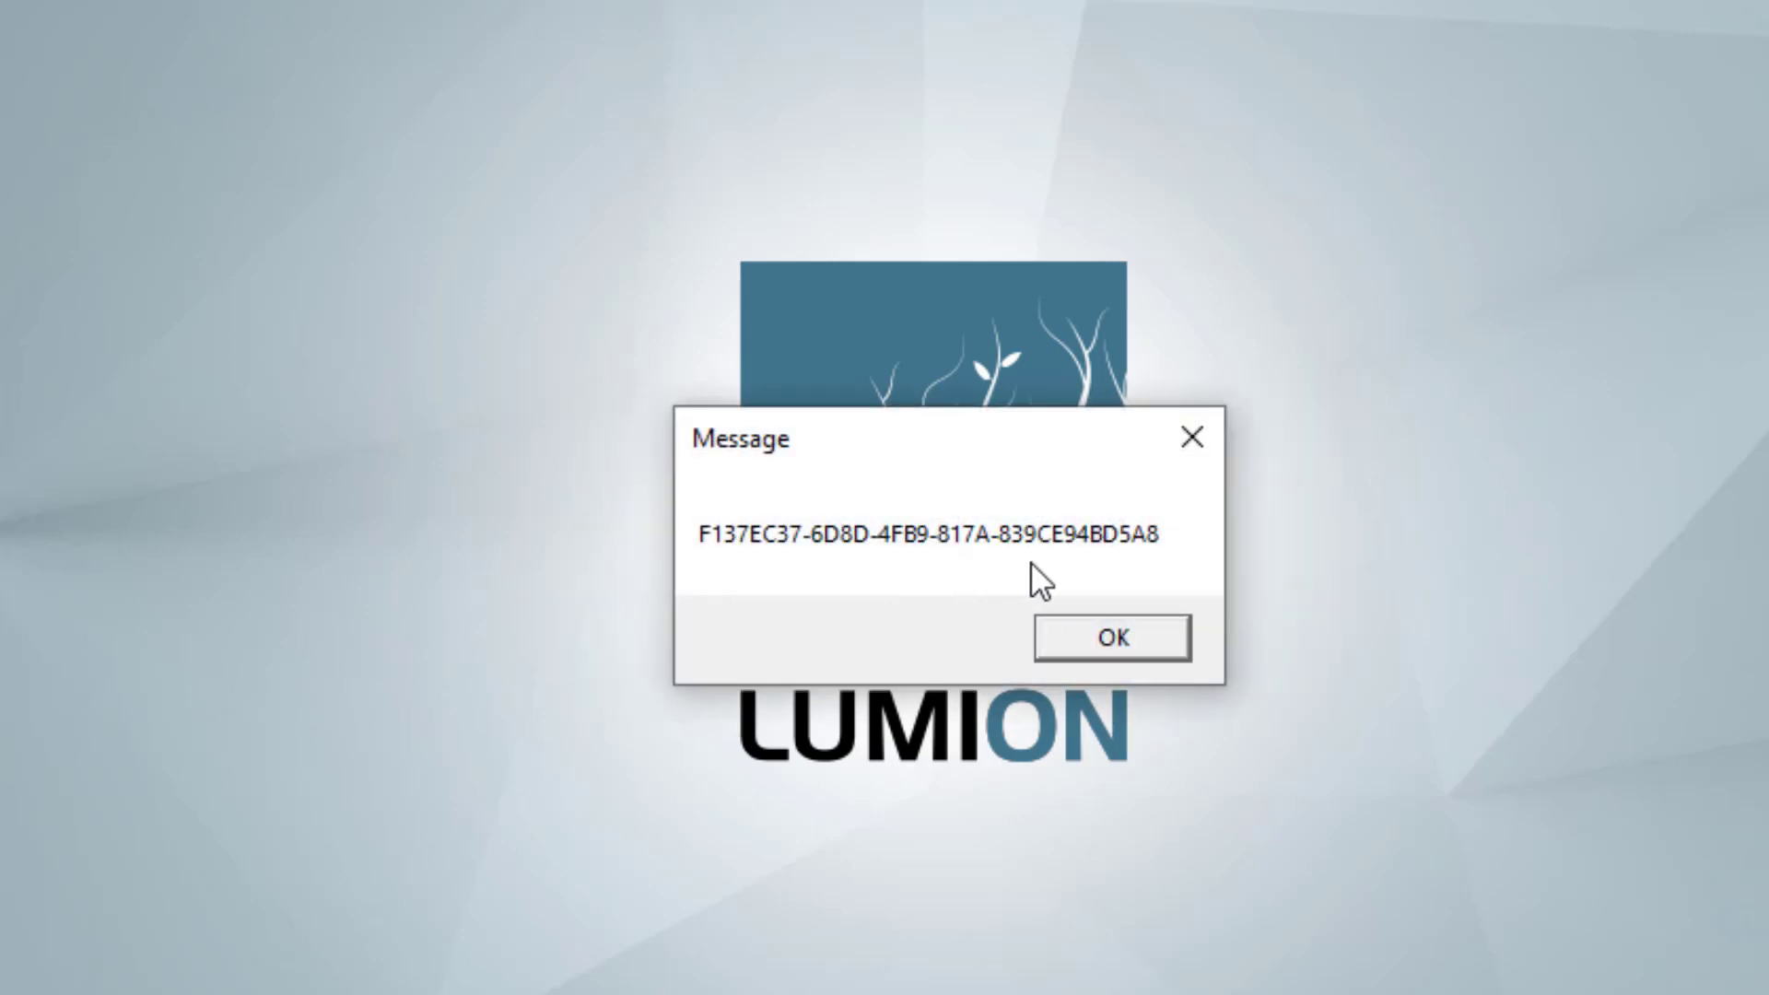
click(1122, 639)
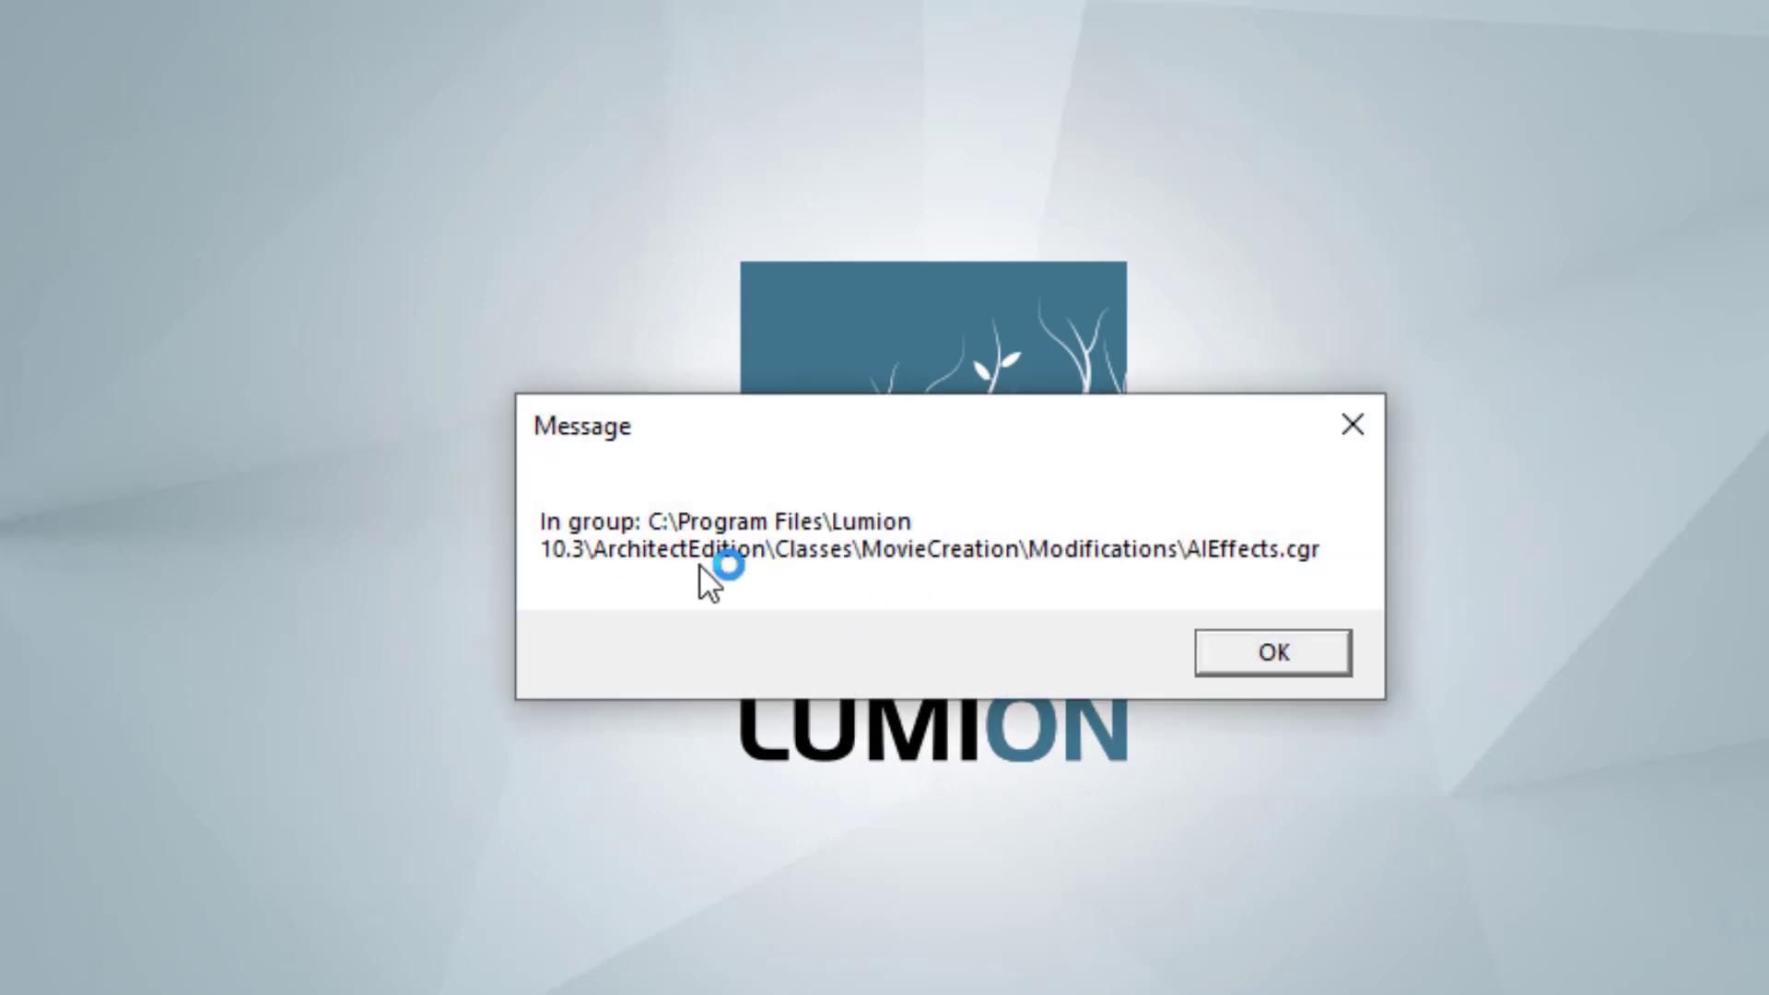
click(1269, 648)
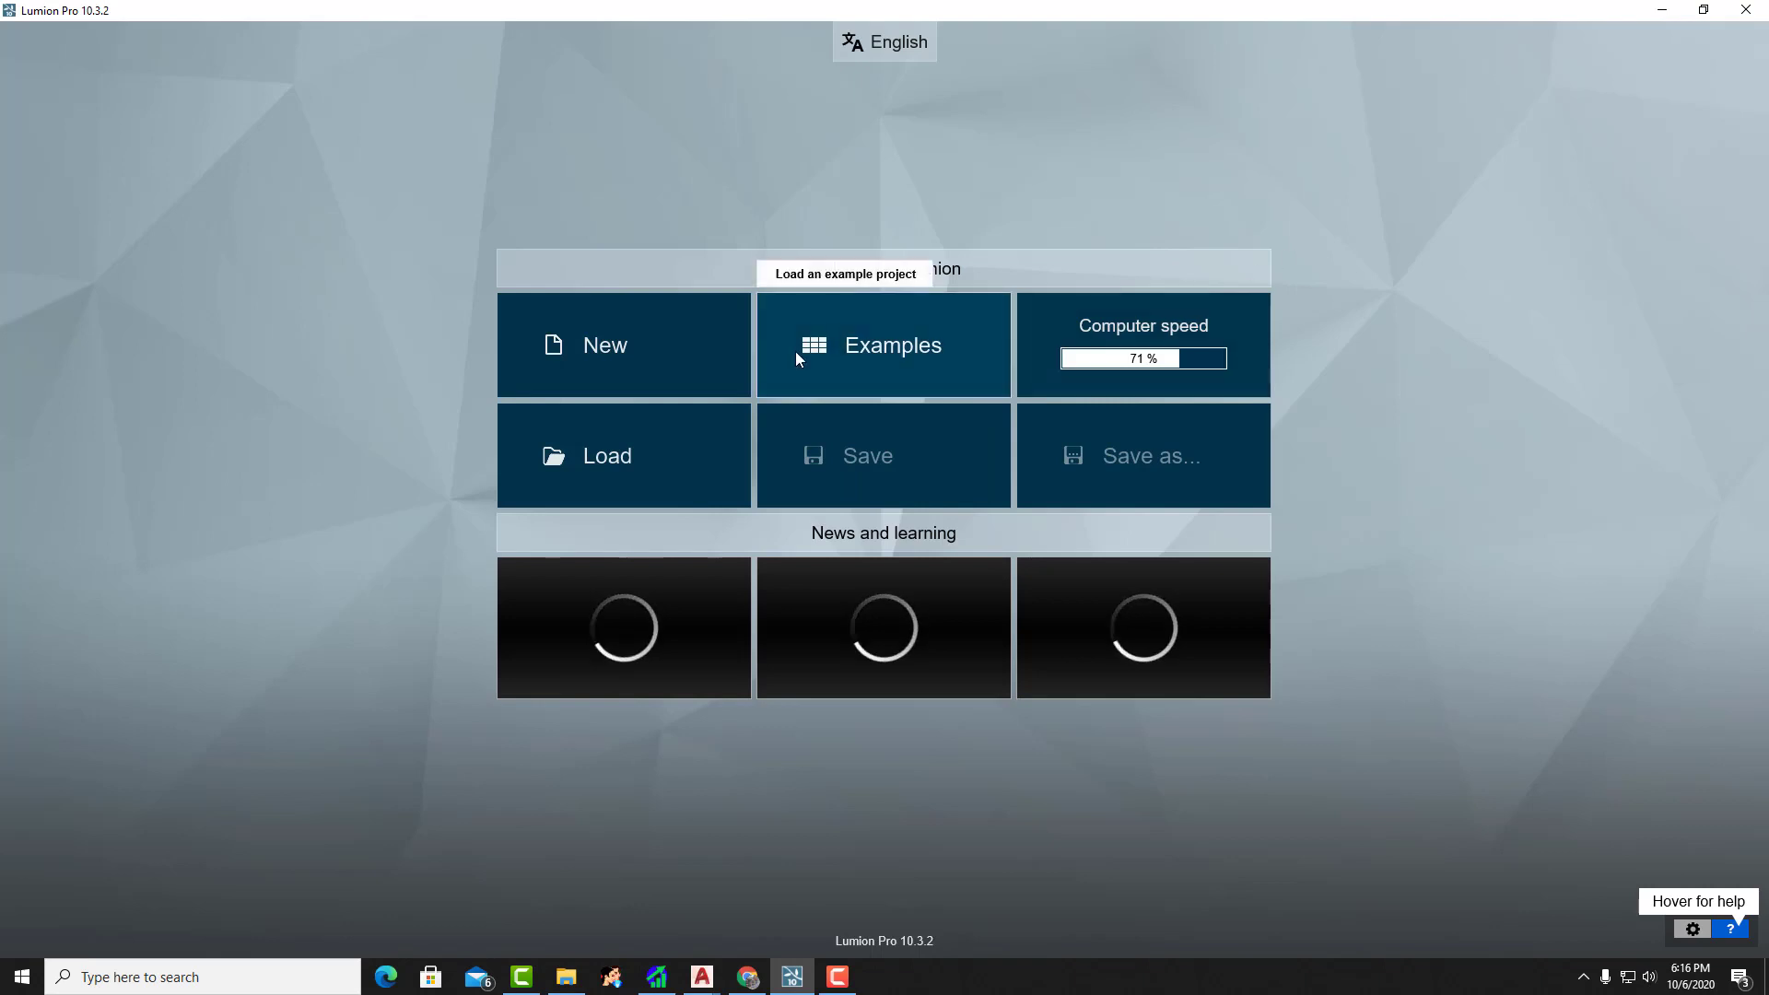
Step: Create a new scene from the plain white template, then quit Lumion
click(628, 364)
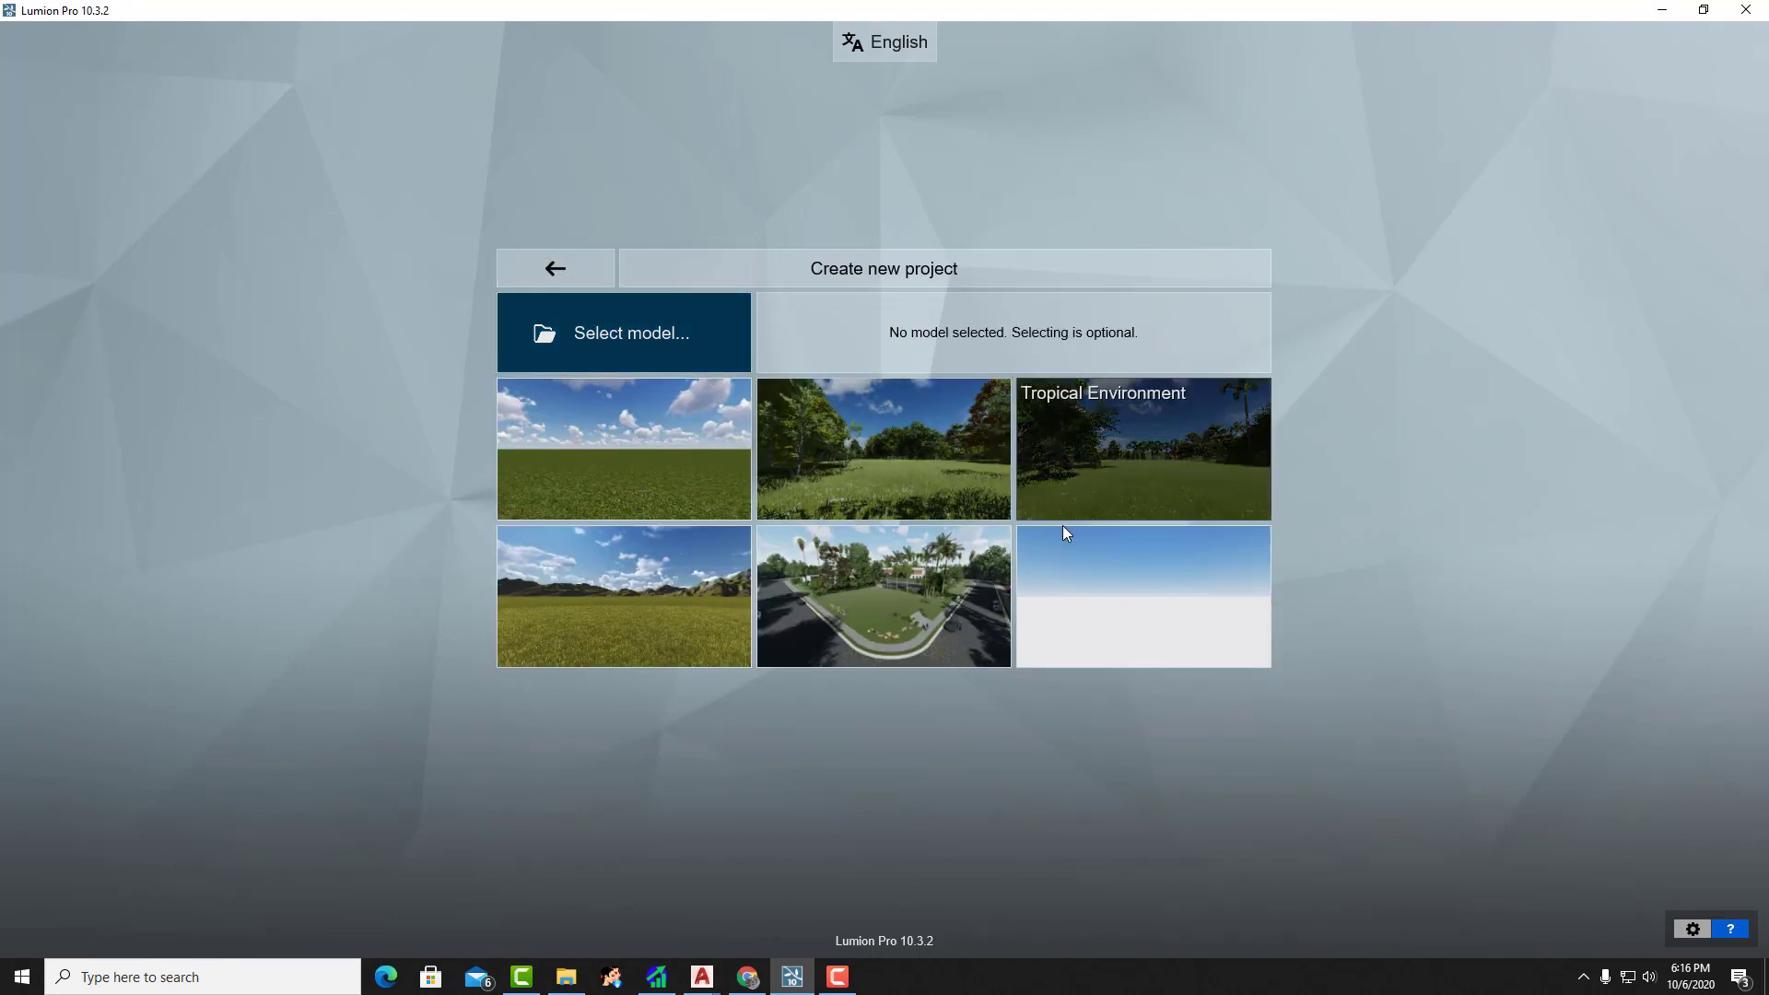
click(1140, 619)
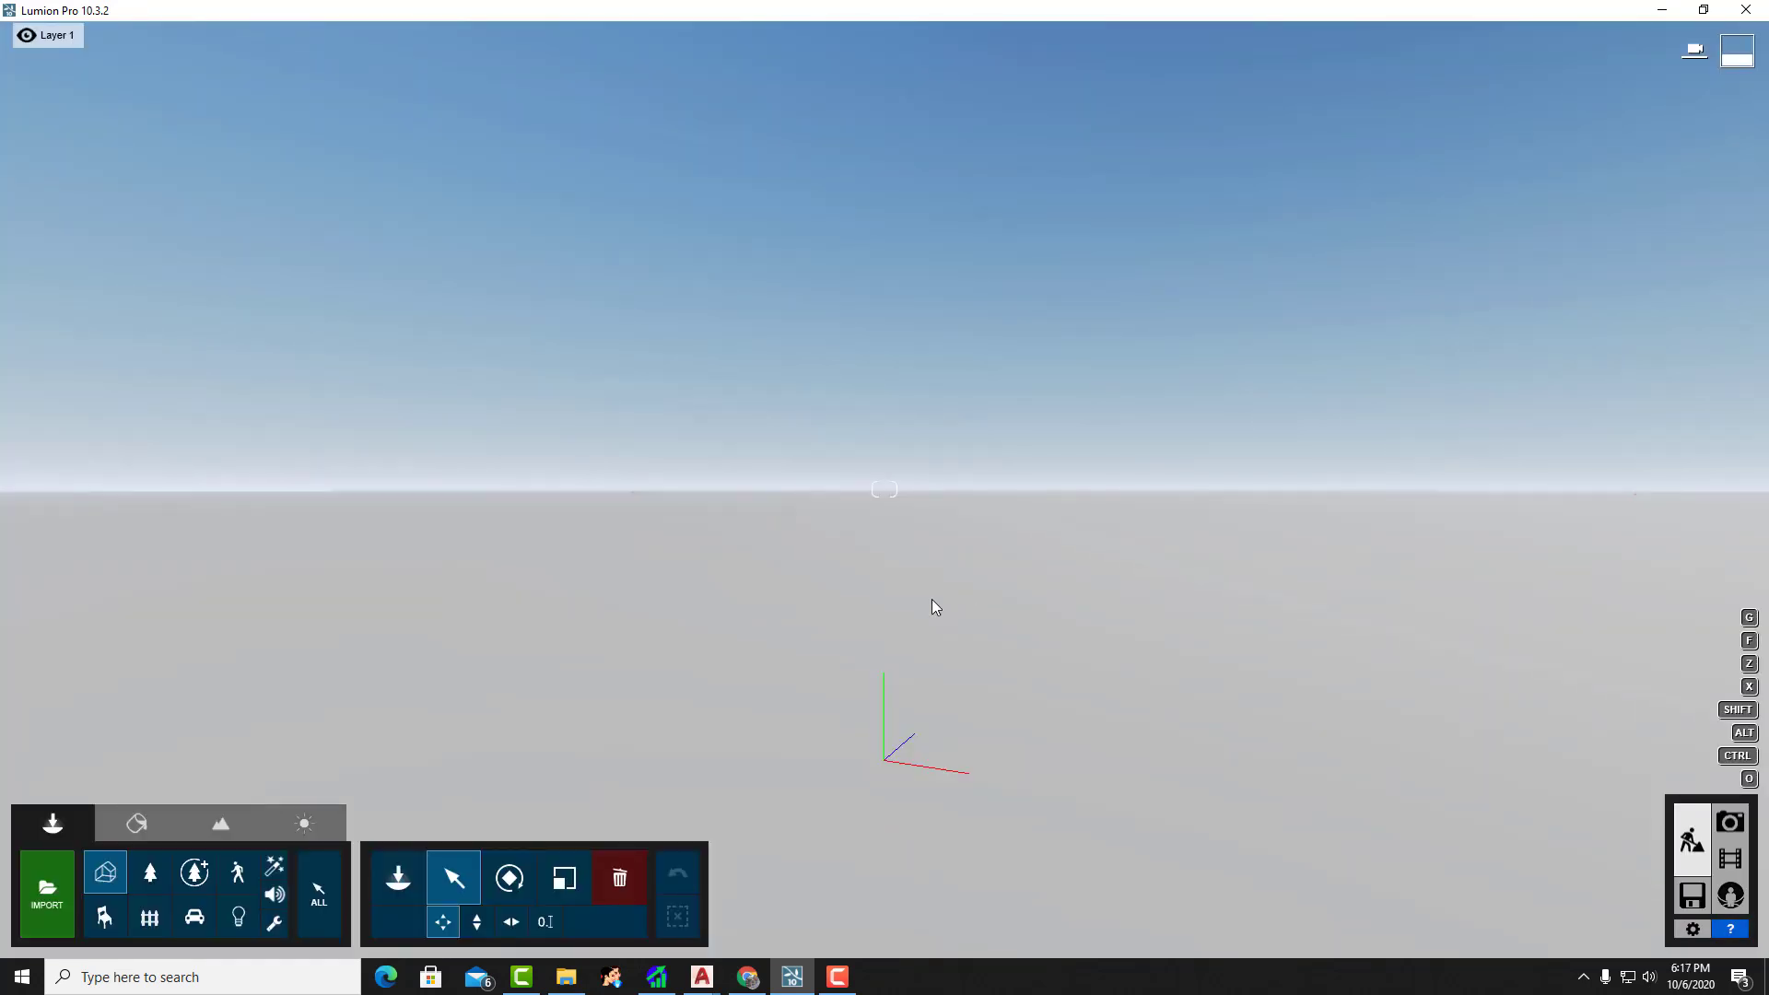
click(1746, 10)
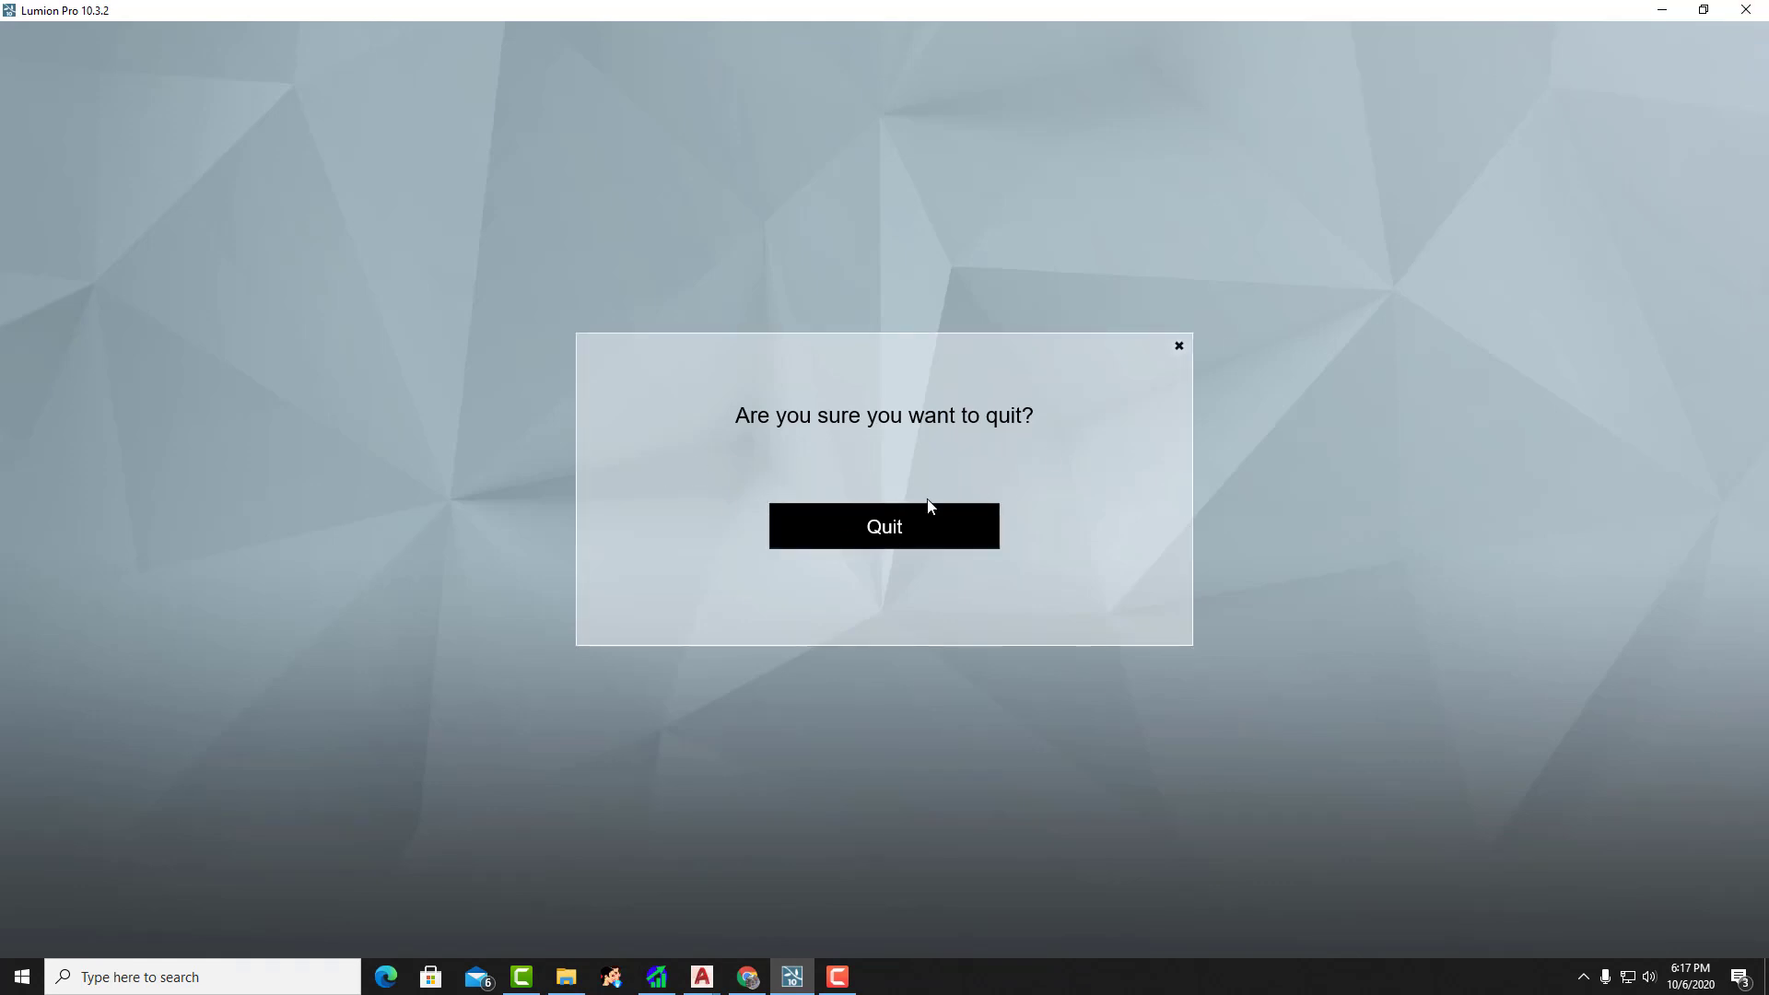
click(904, 530)
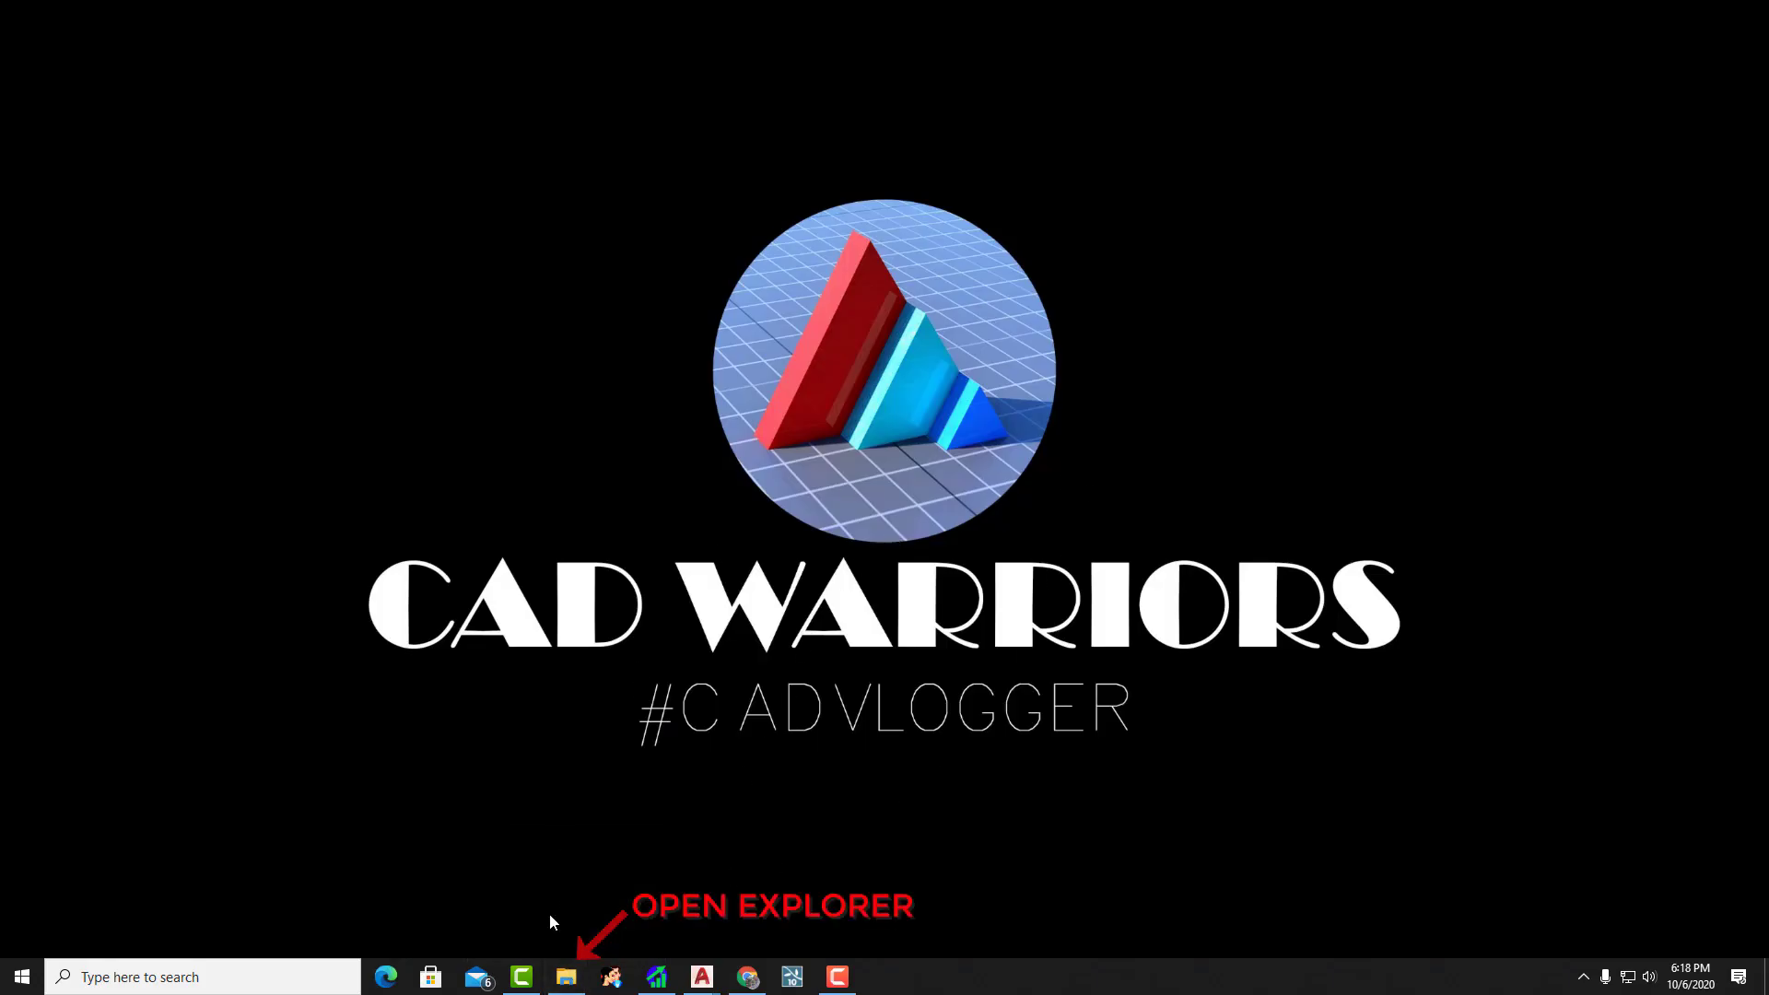
Step: Browse to C:\Program Files\Lumion 10.3\3rd in File Explorer and select onnxruntime.dll
click(566, 977)
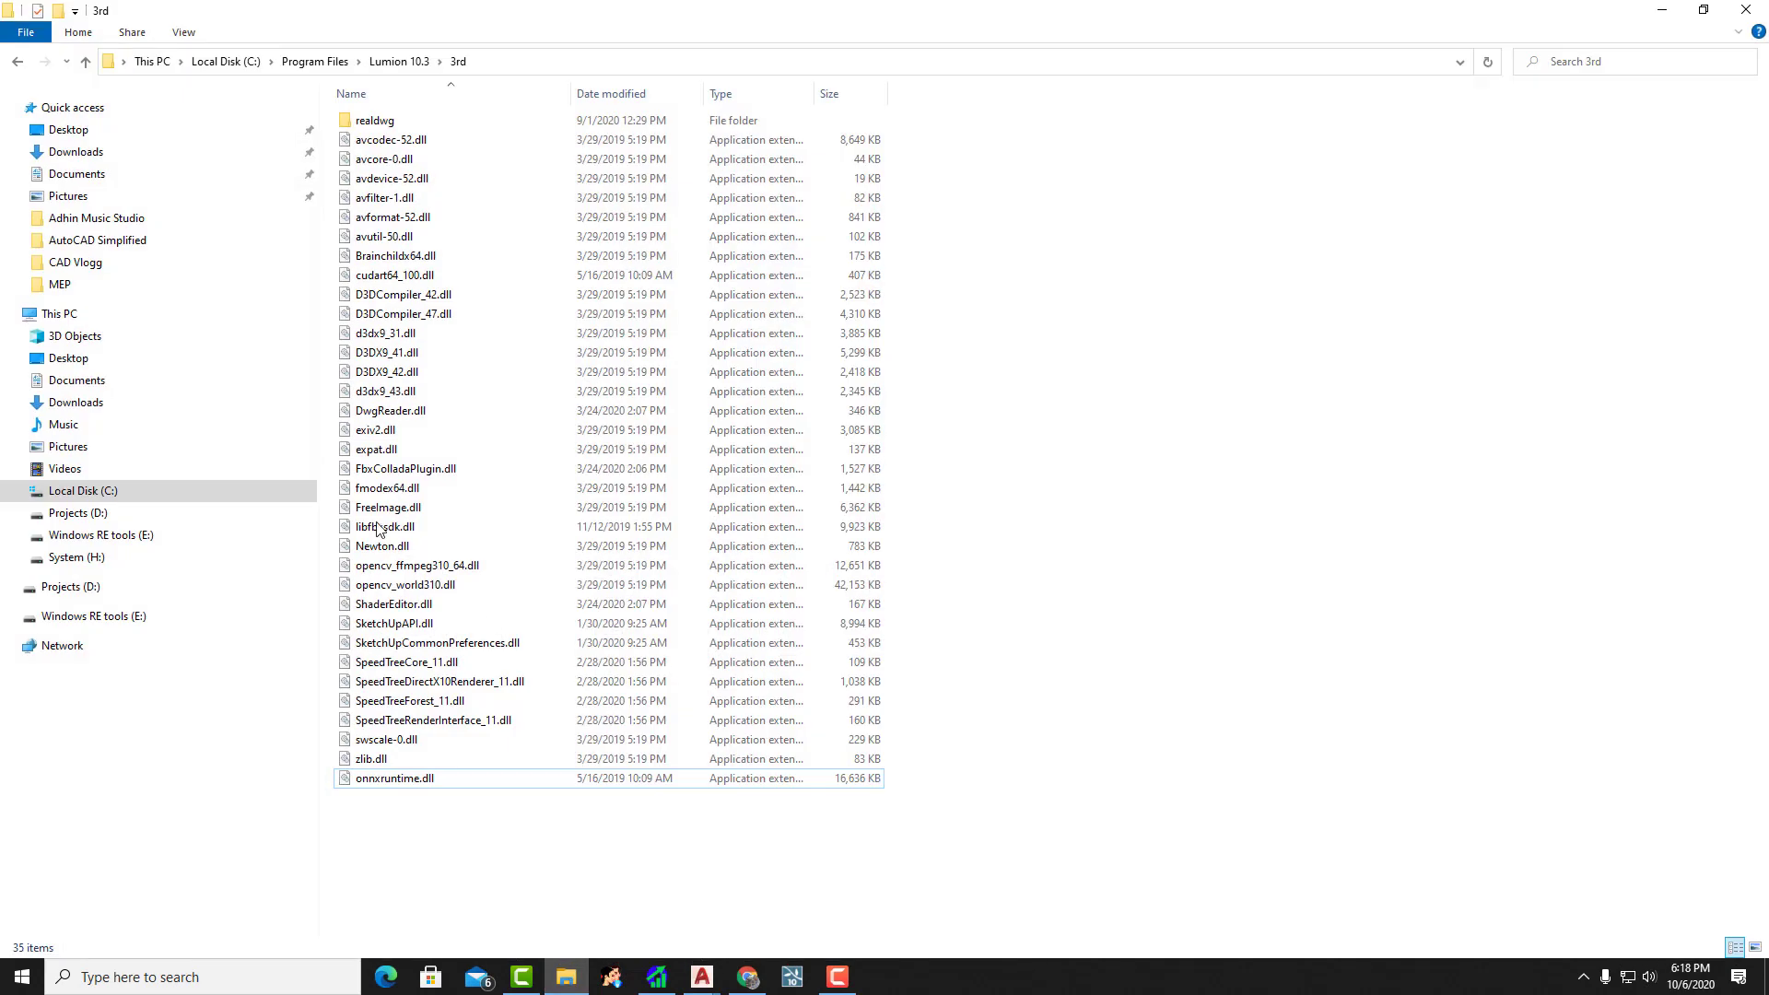
click(83, 490)
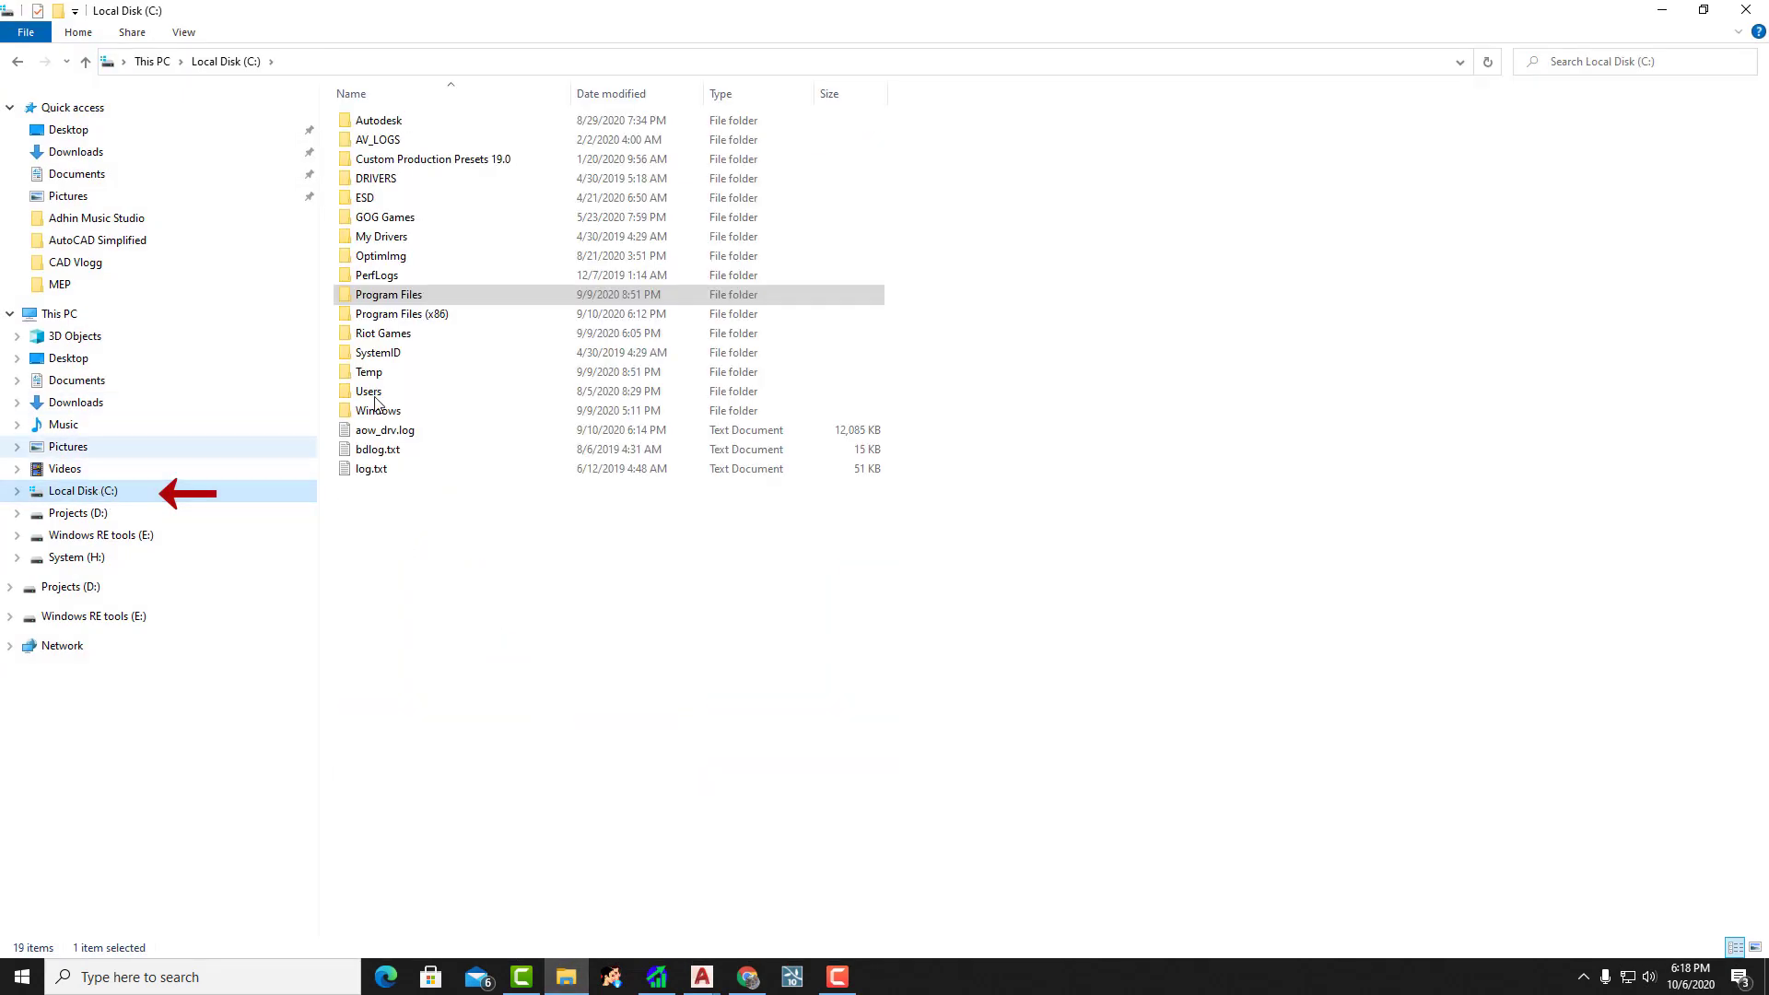
double_click(411, 296)
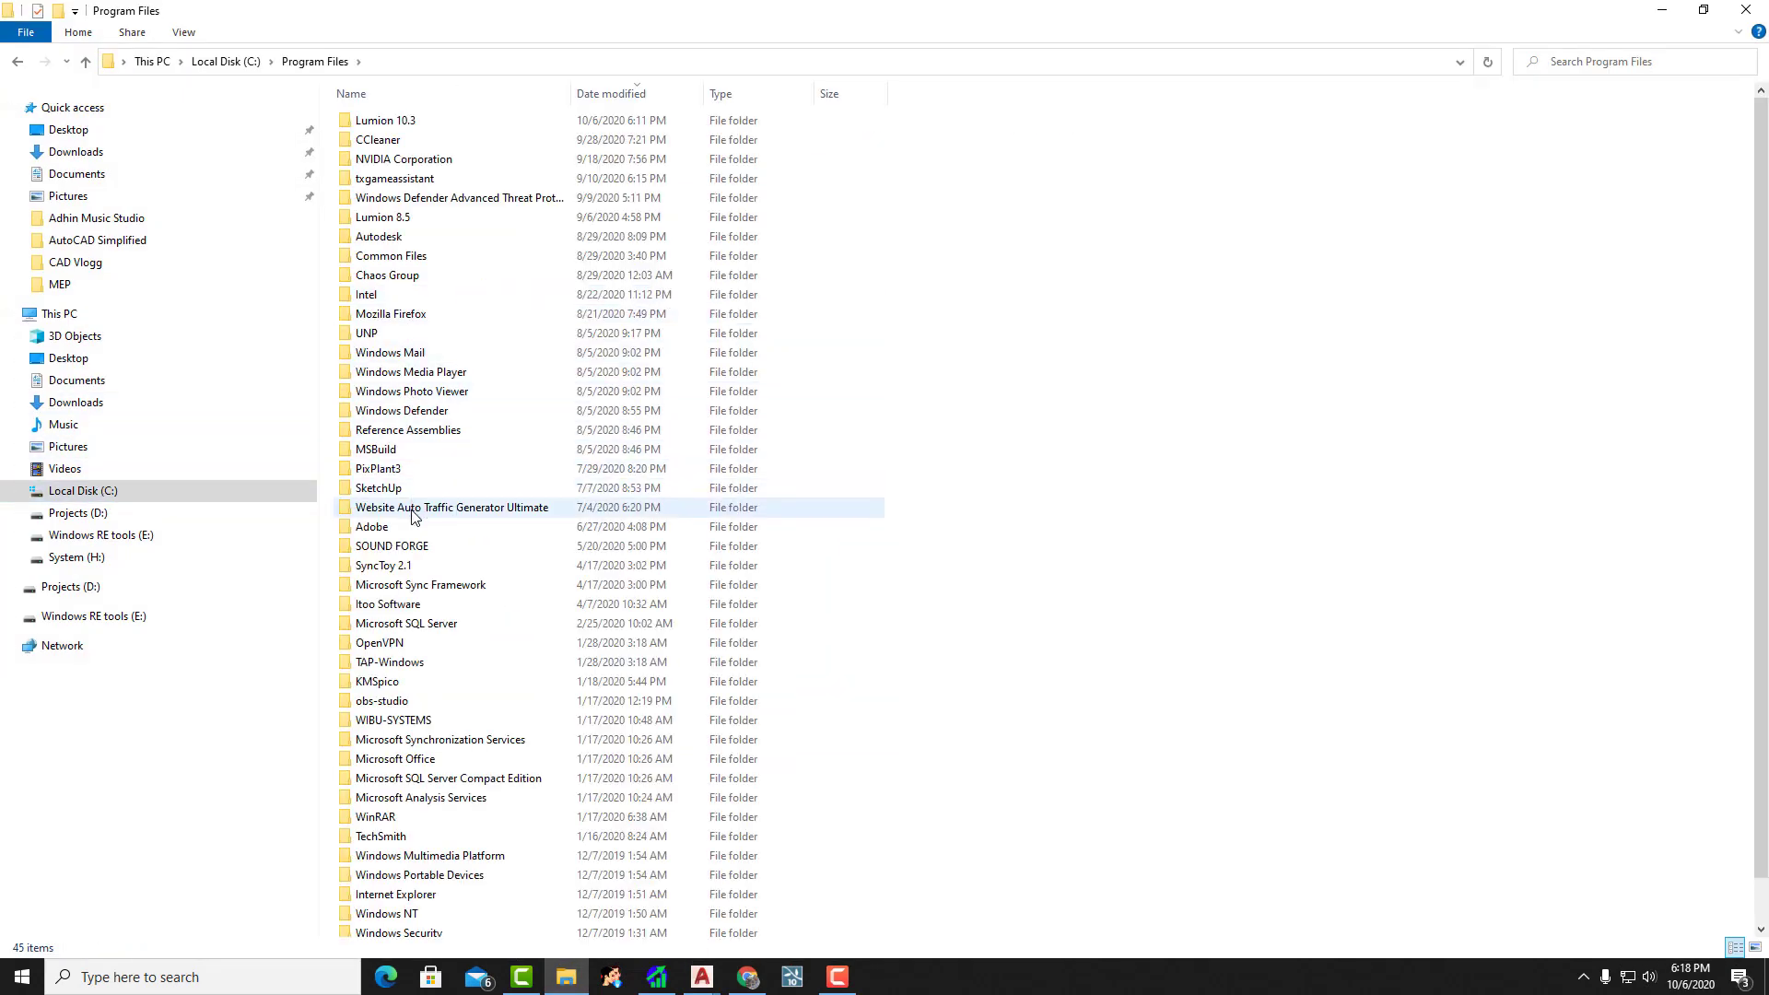
click(393, 125)
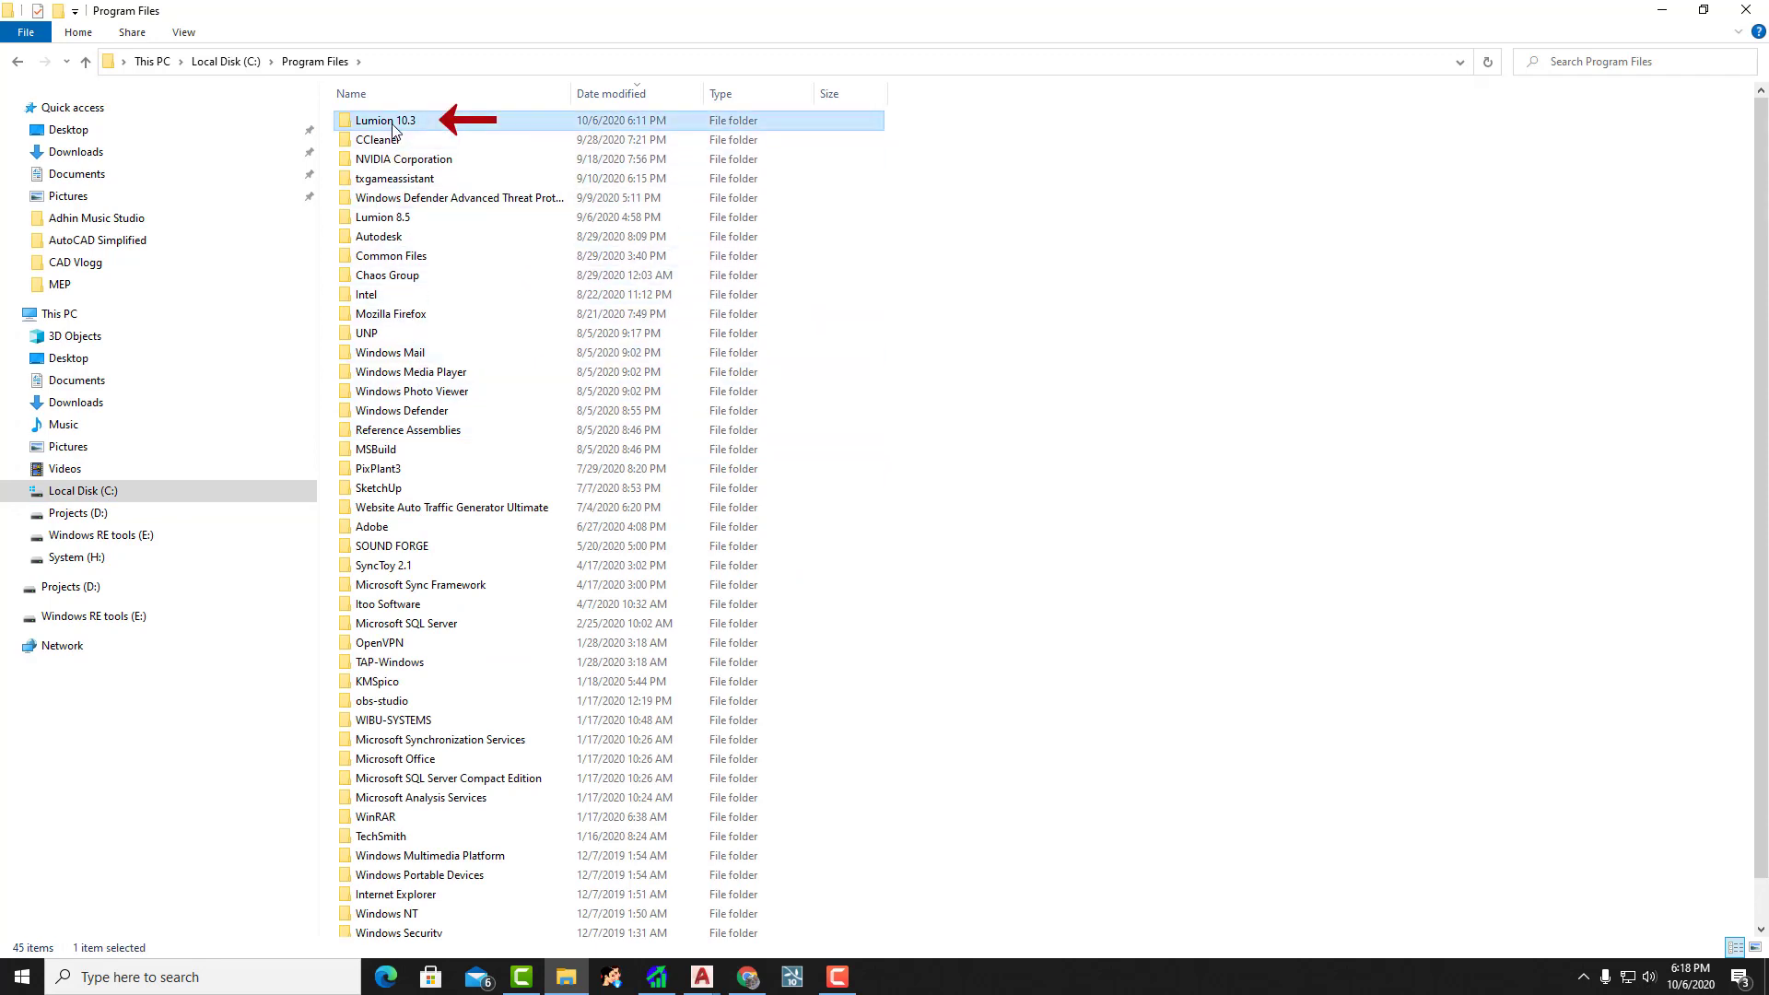
double_click(393, 126)
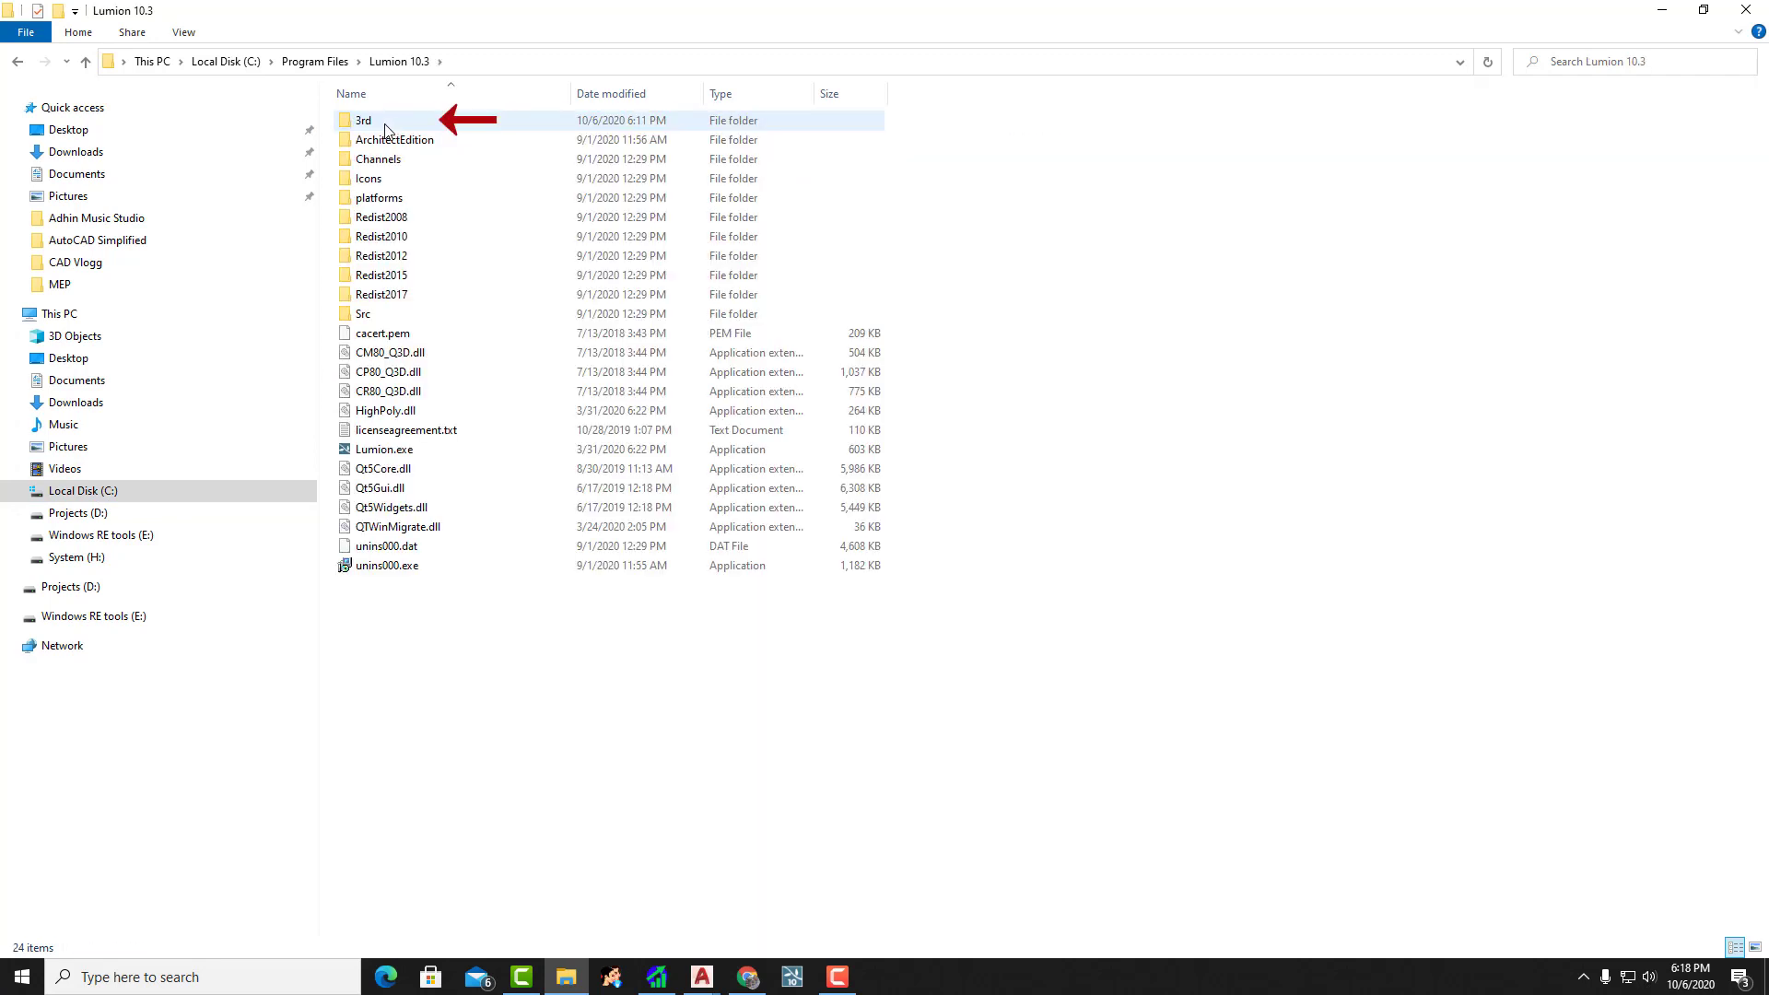
double_click(413, 127)
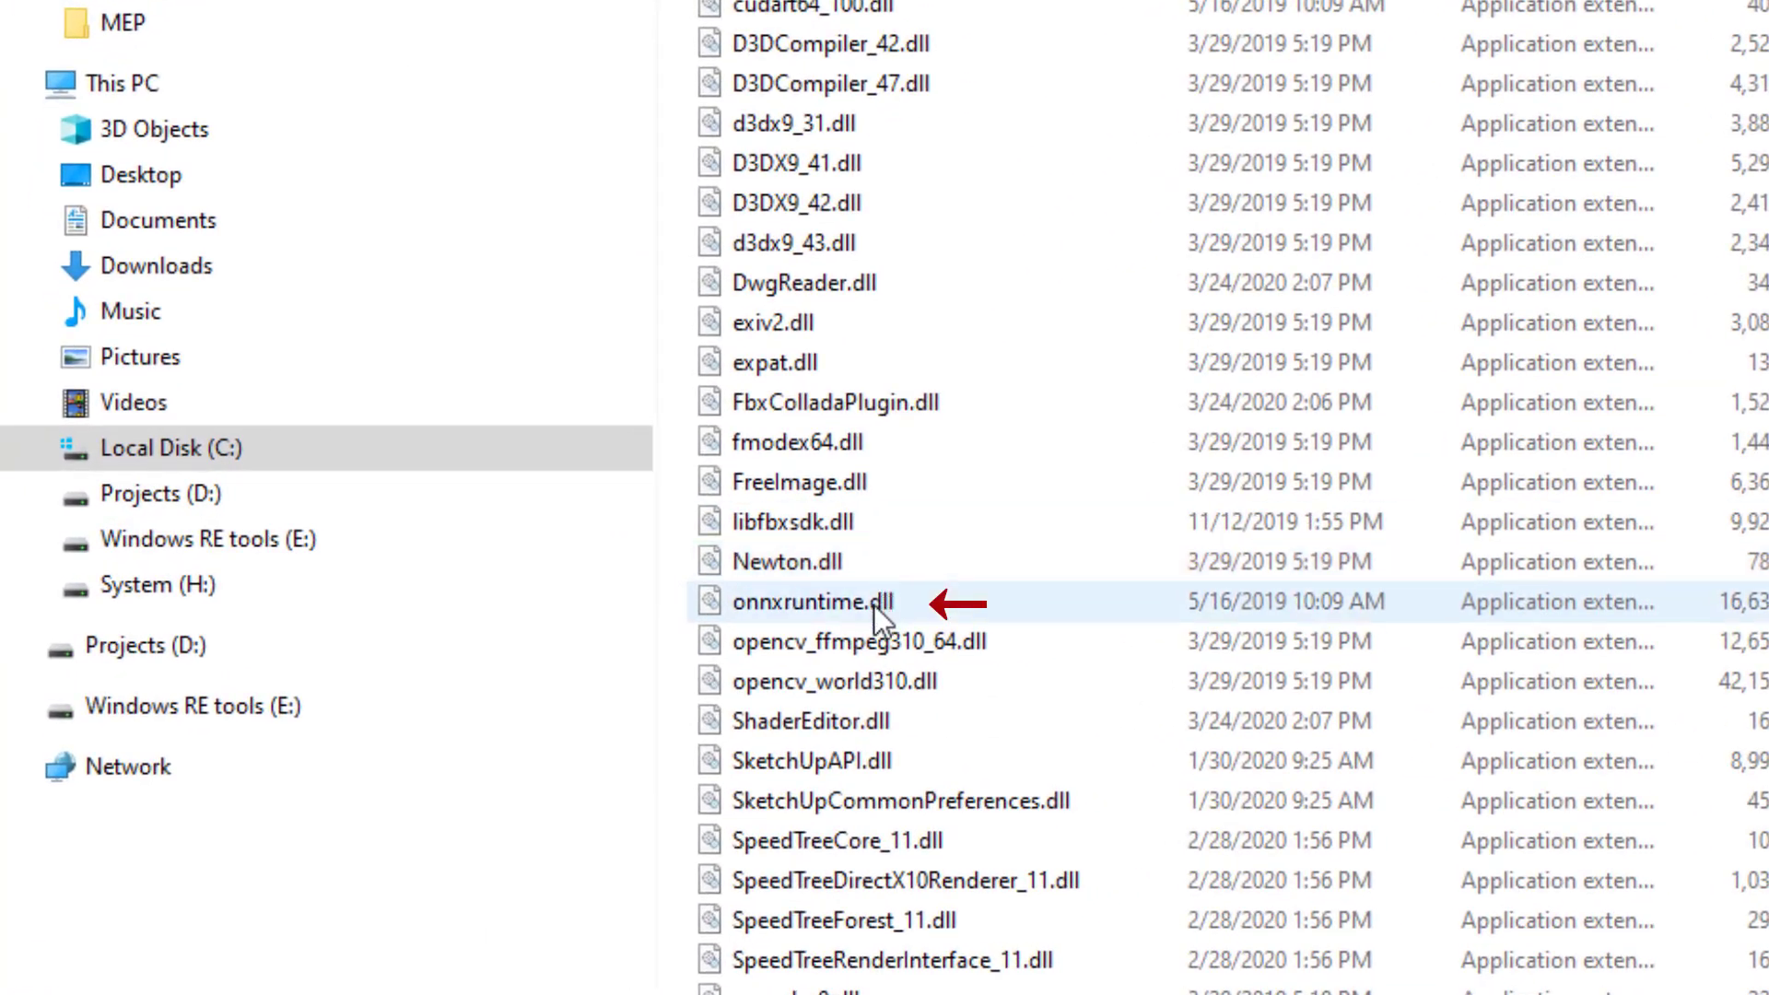
click(827, 607)
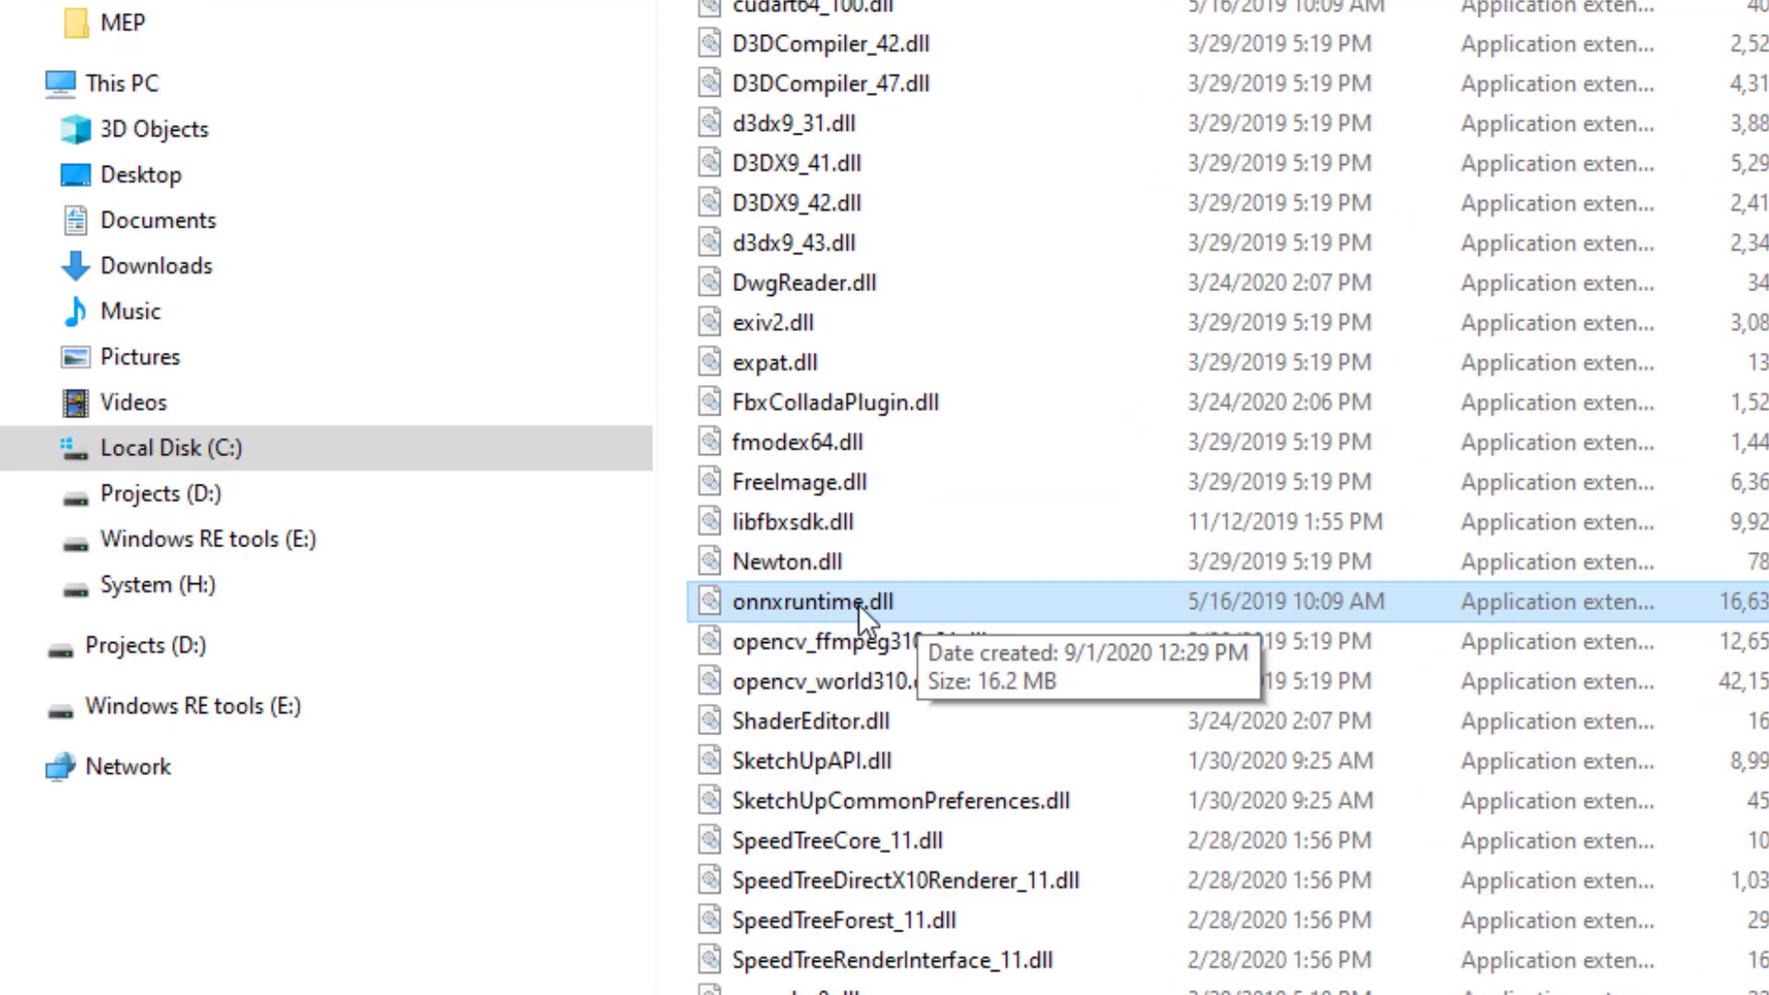
mouse_move(830, 609)
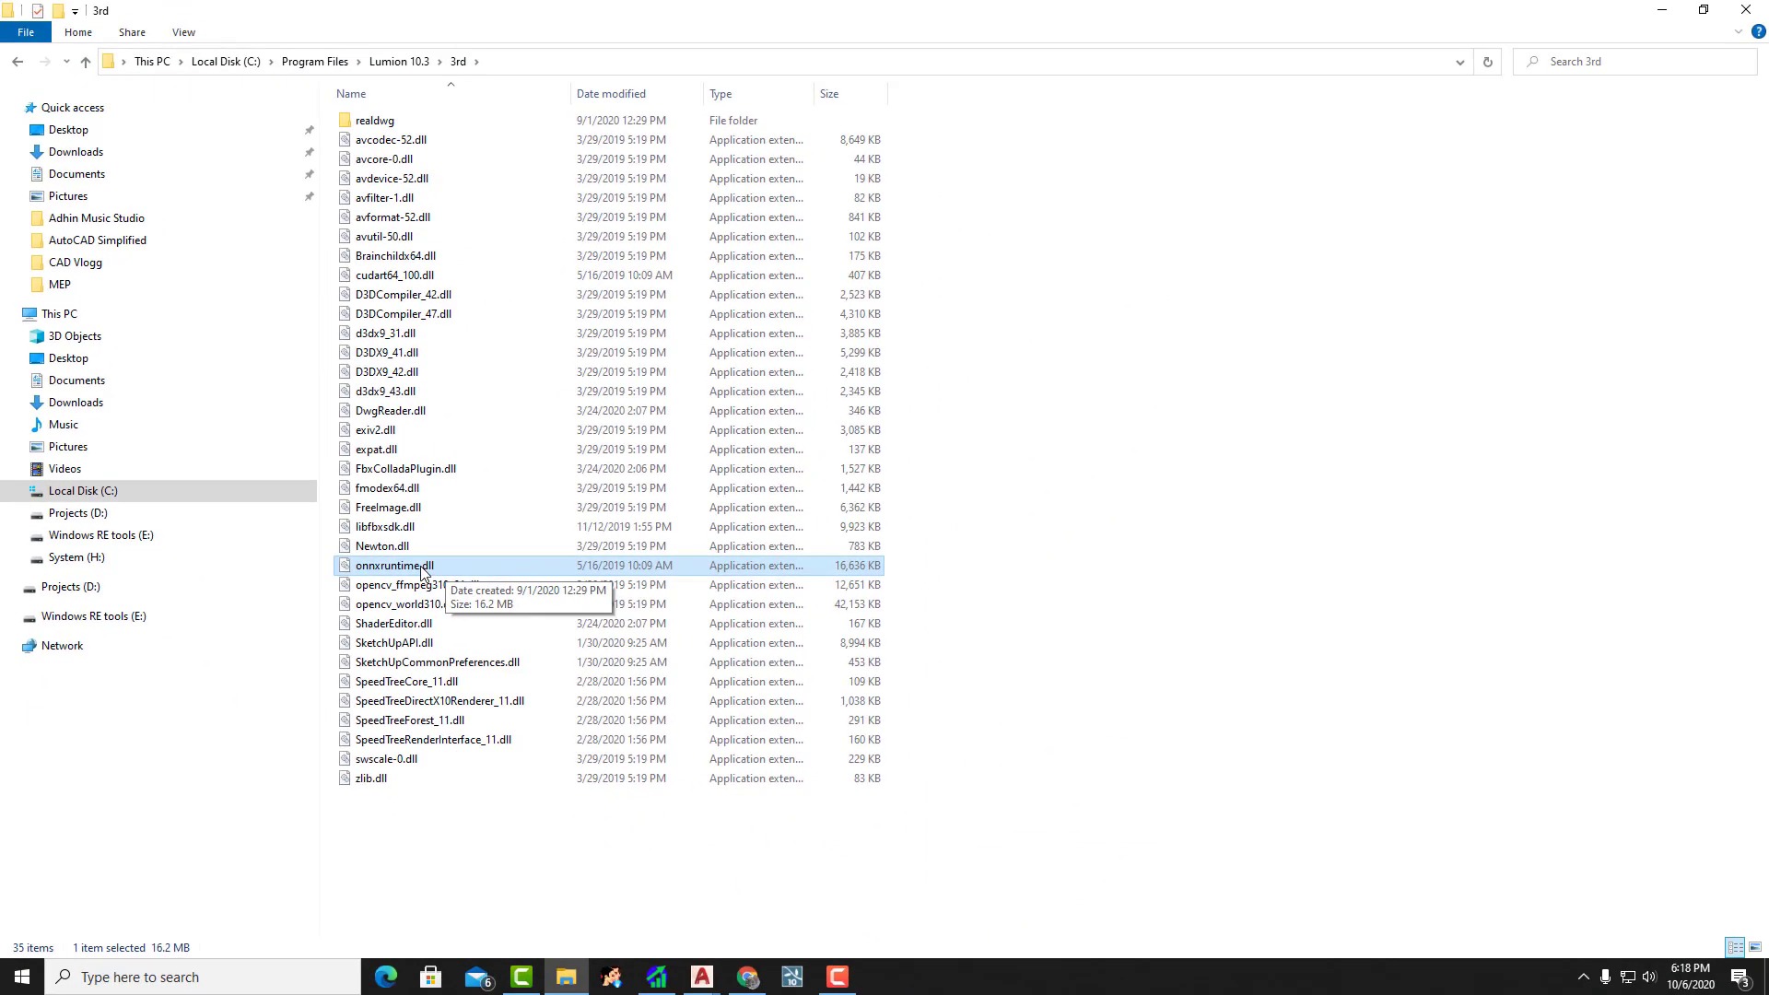
Step: Move onnxruntime.dll from the 3rd subfolder into Lumion 10.3, granting administrator permission
right_click(422, 569)
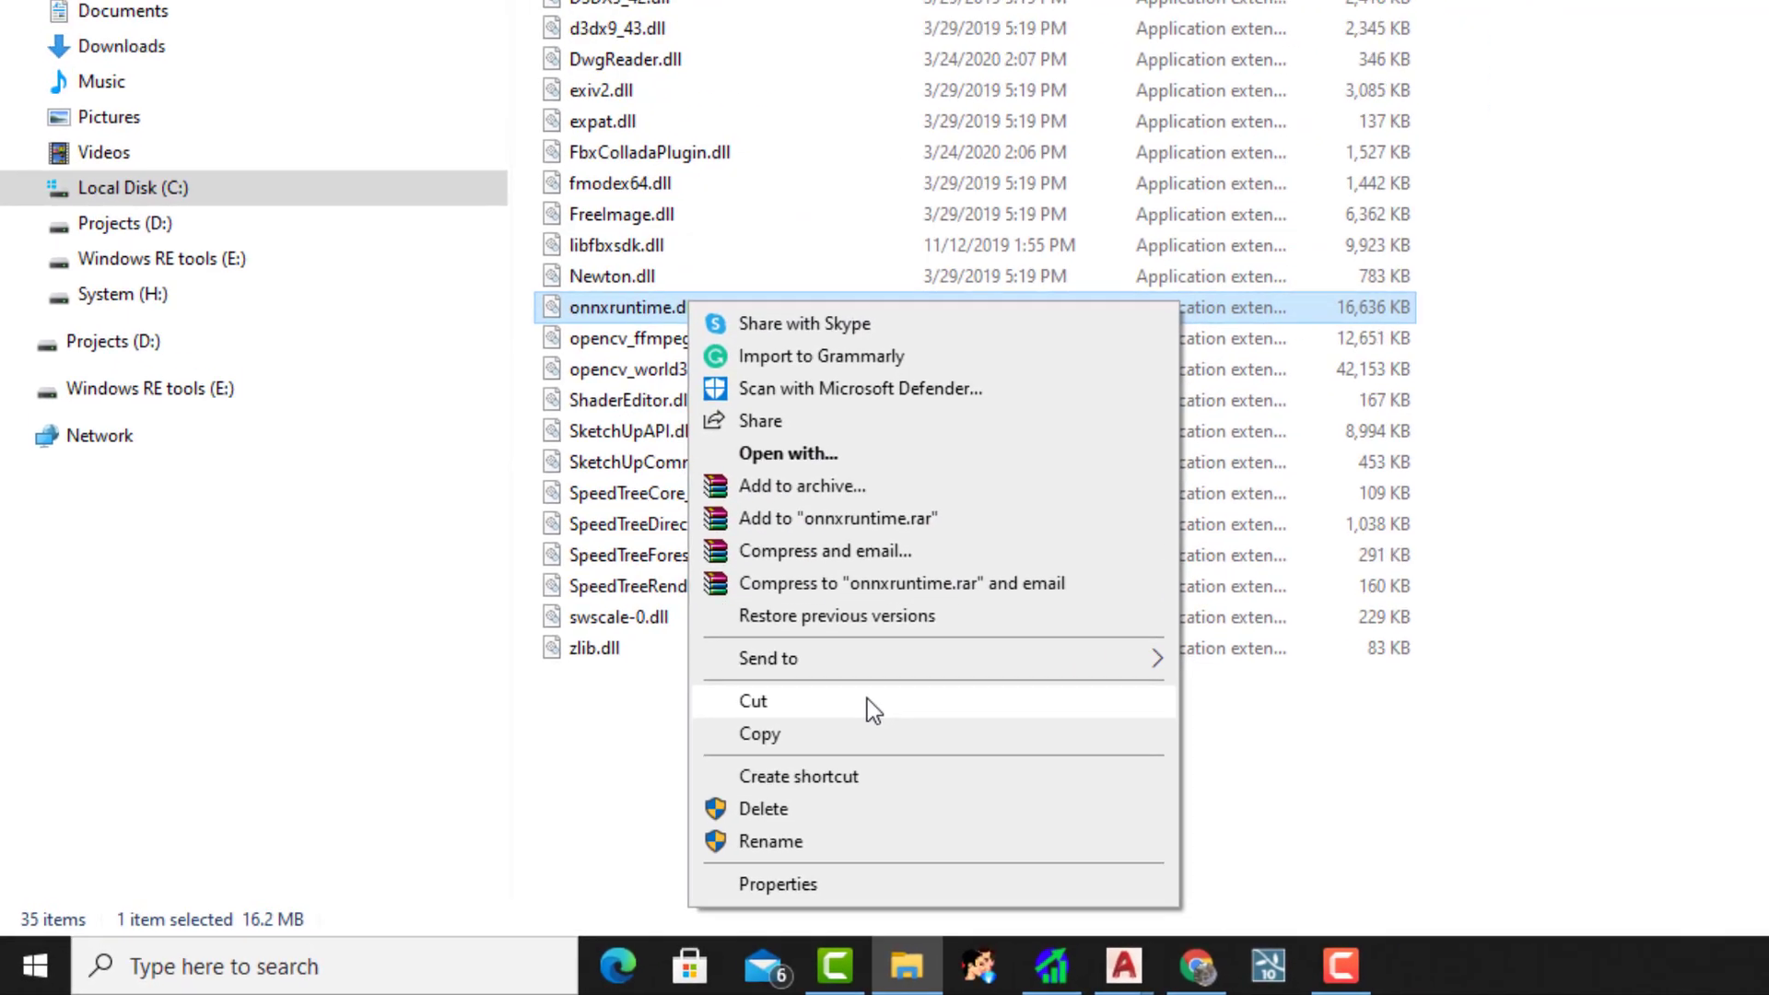
click(961, 675)
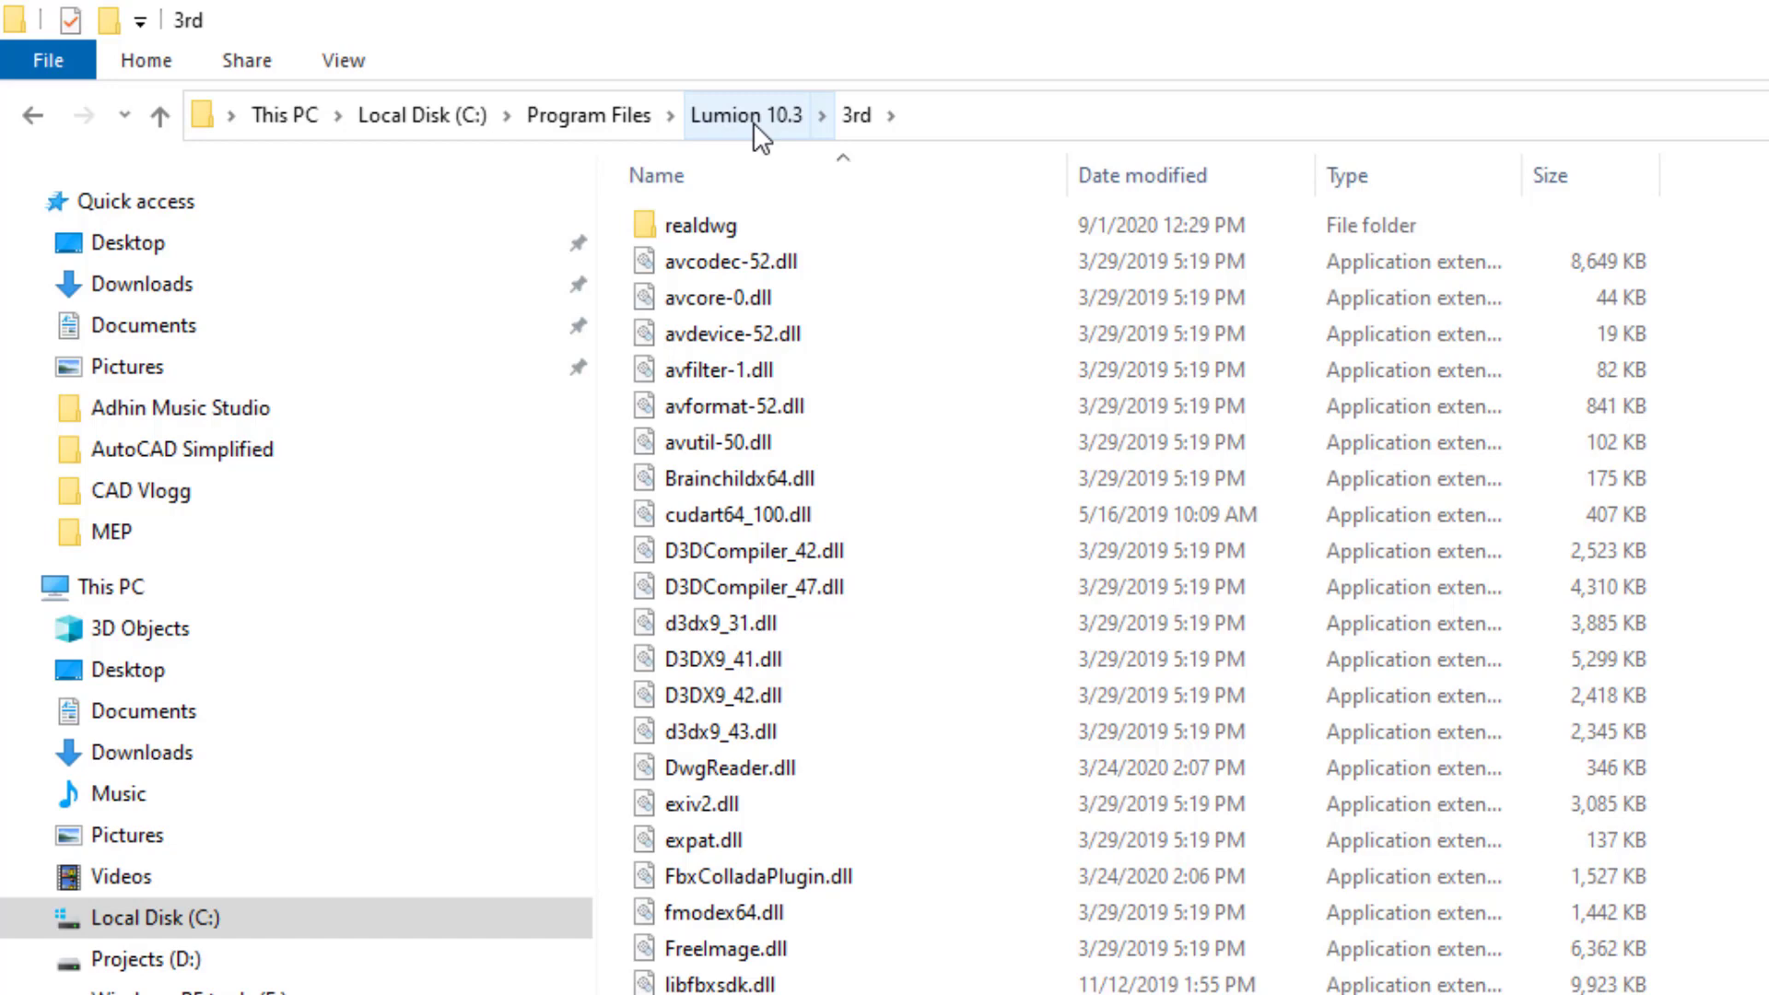
click(754, 122)
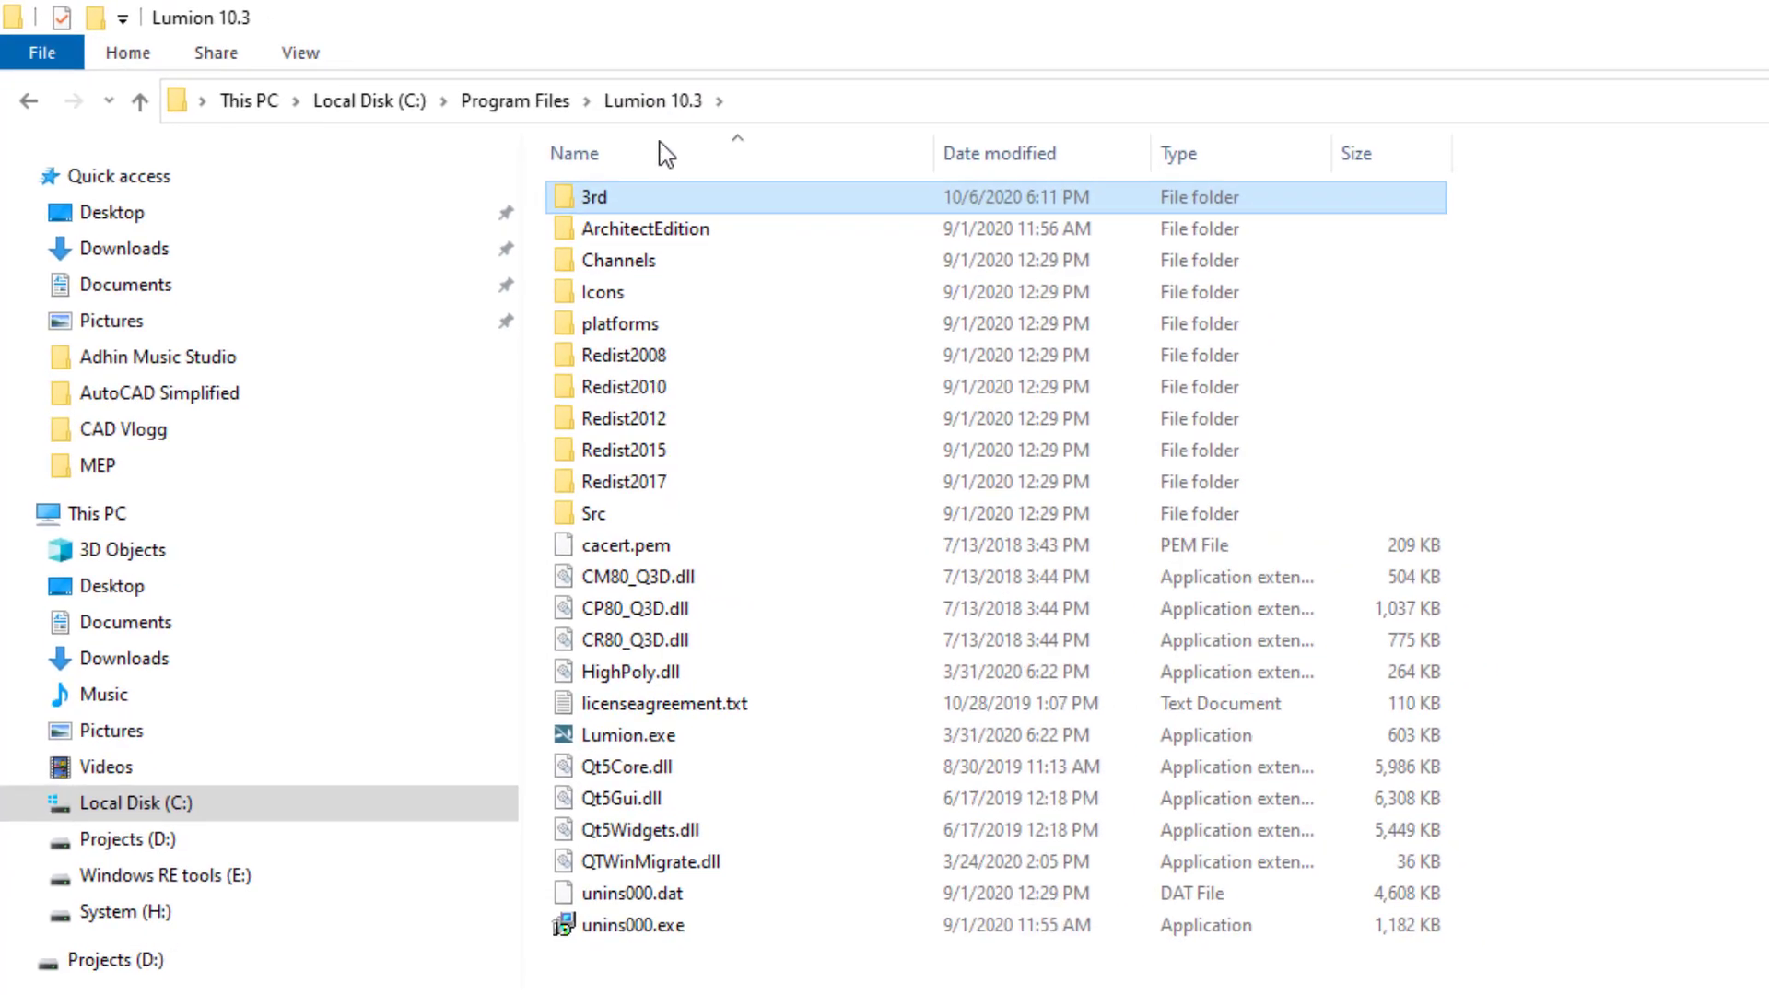
right_click(505, 746)
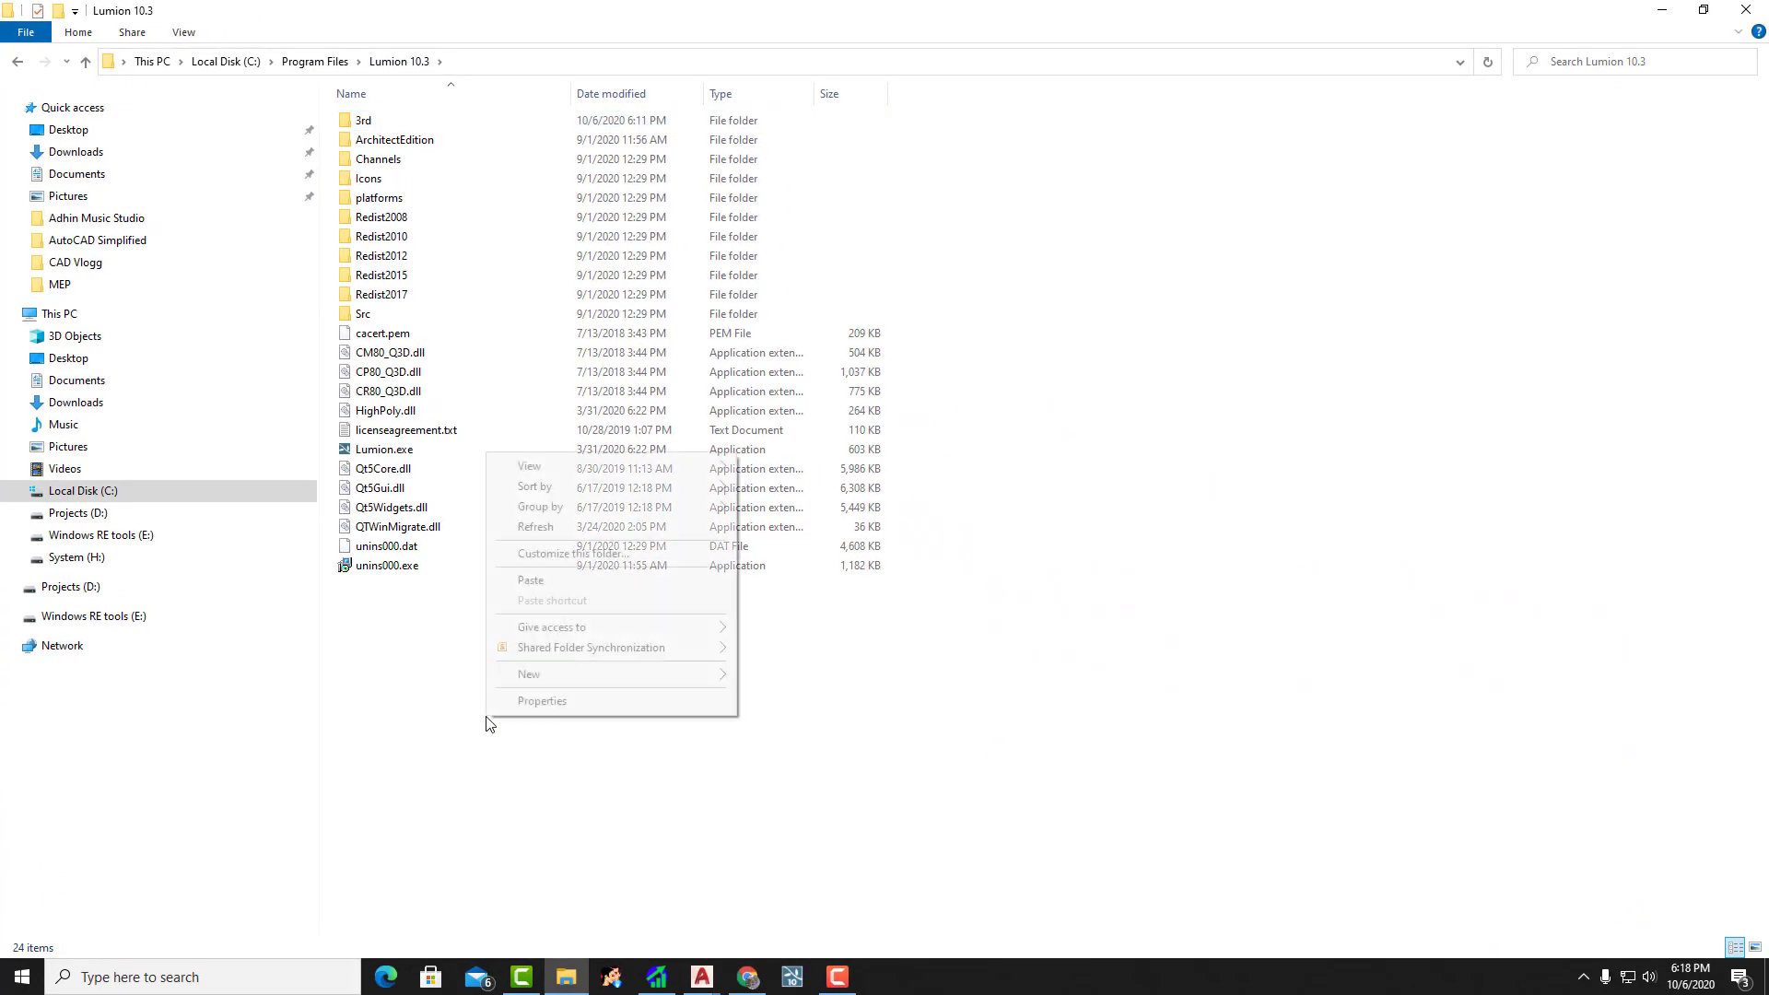
click(555, 582)
click(846, 373)
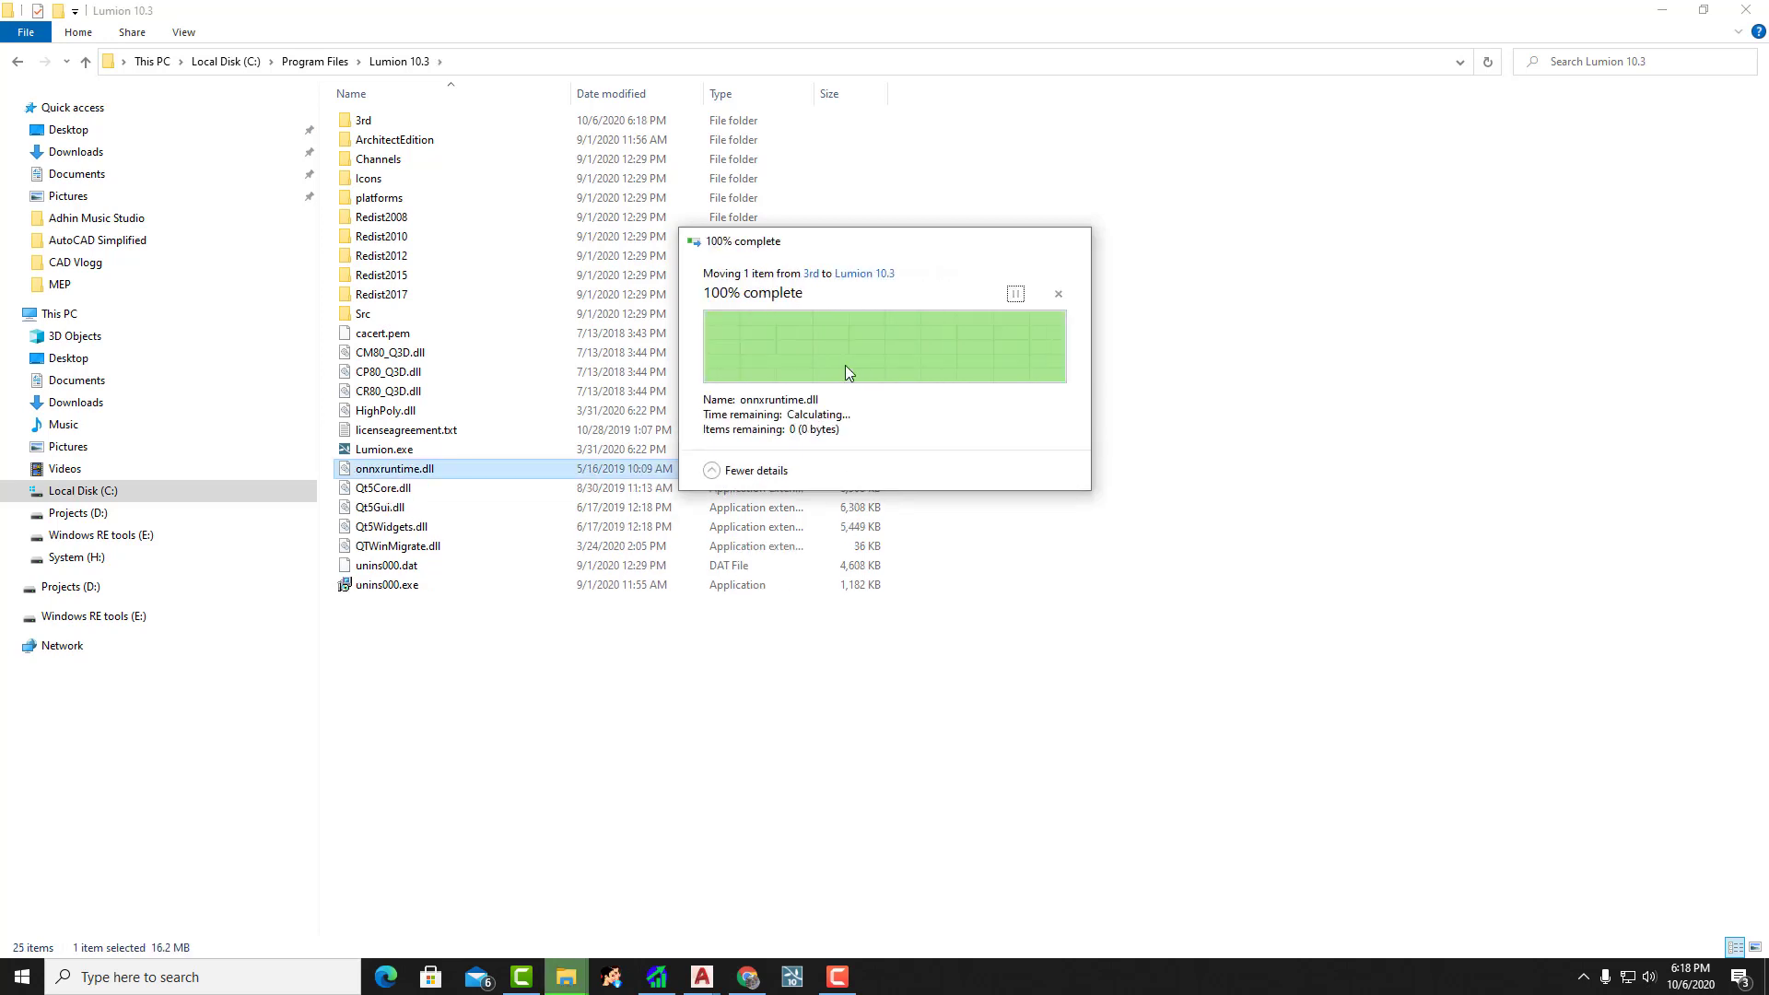
click(539, 749)
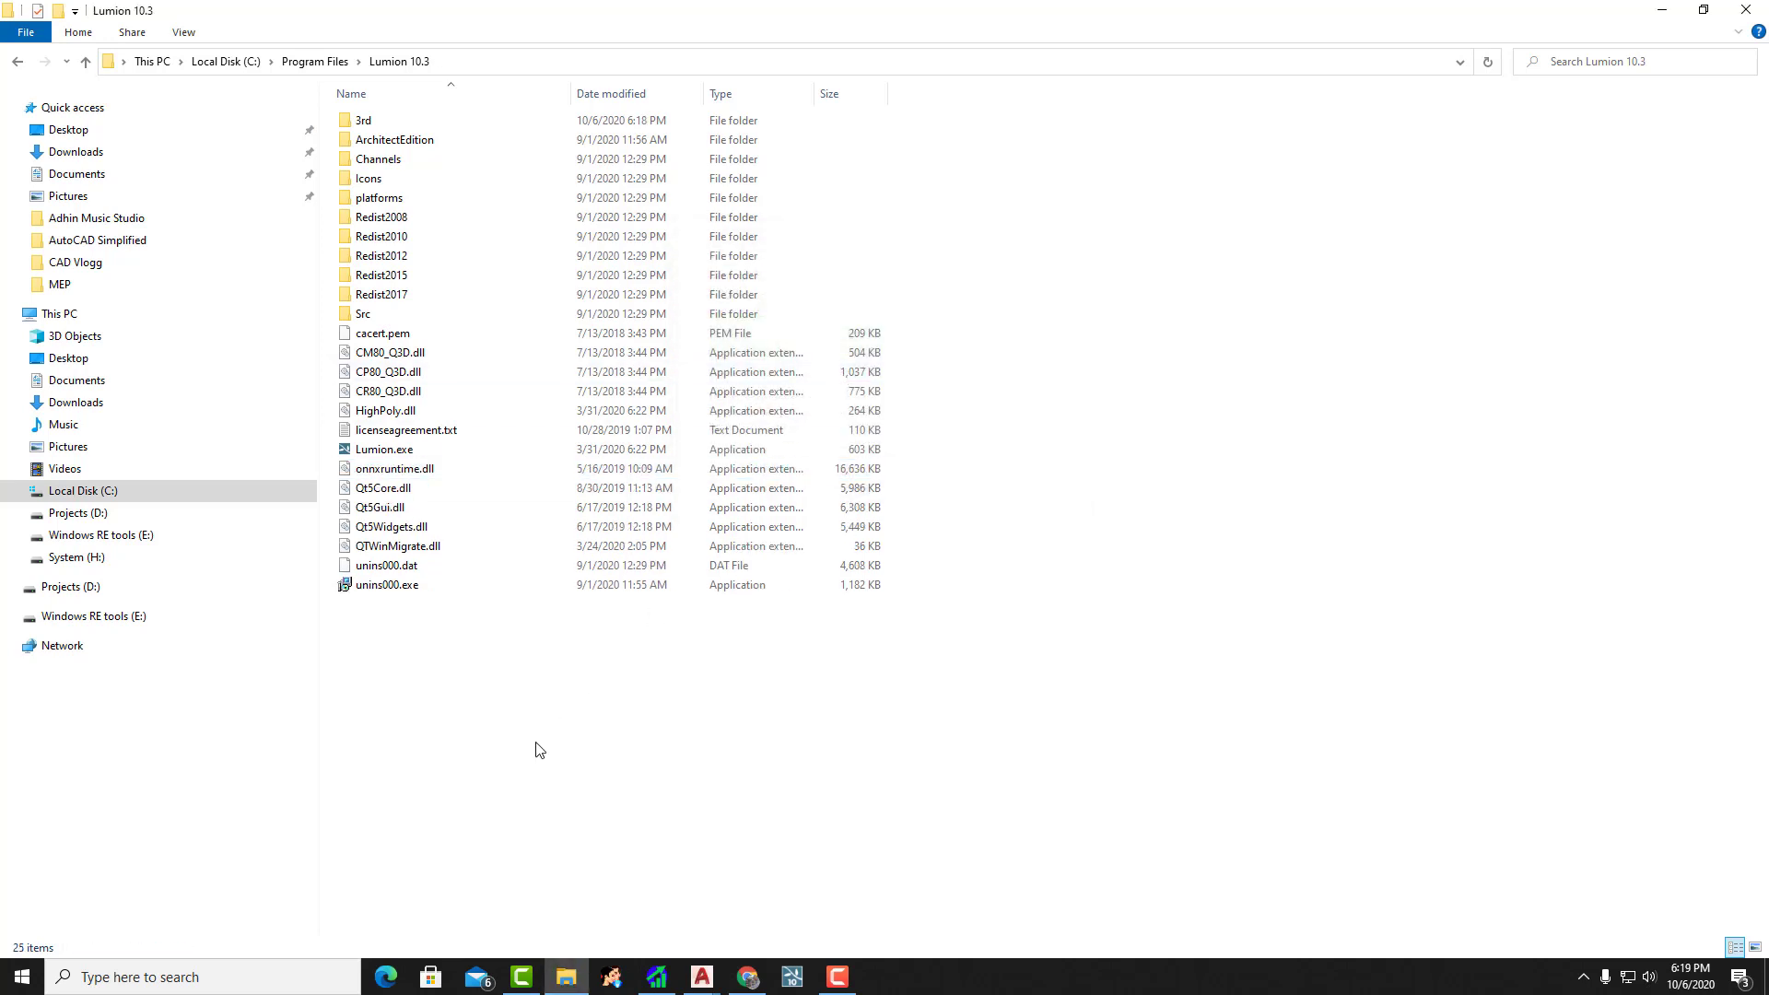
Step: Minimize File Explorer and relaunch Lumion 10.3.2 from the taskbar
click(1663, 12)
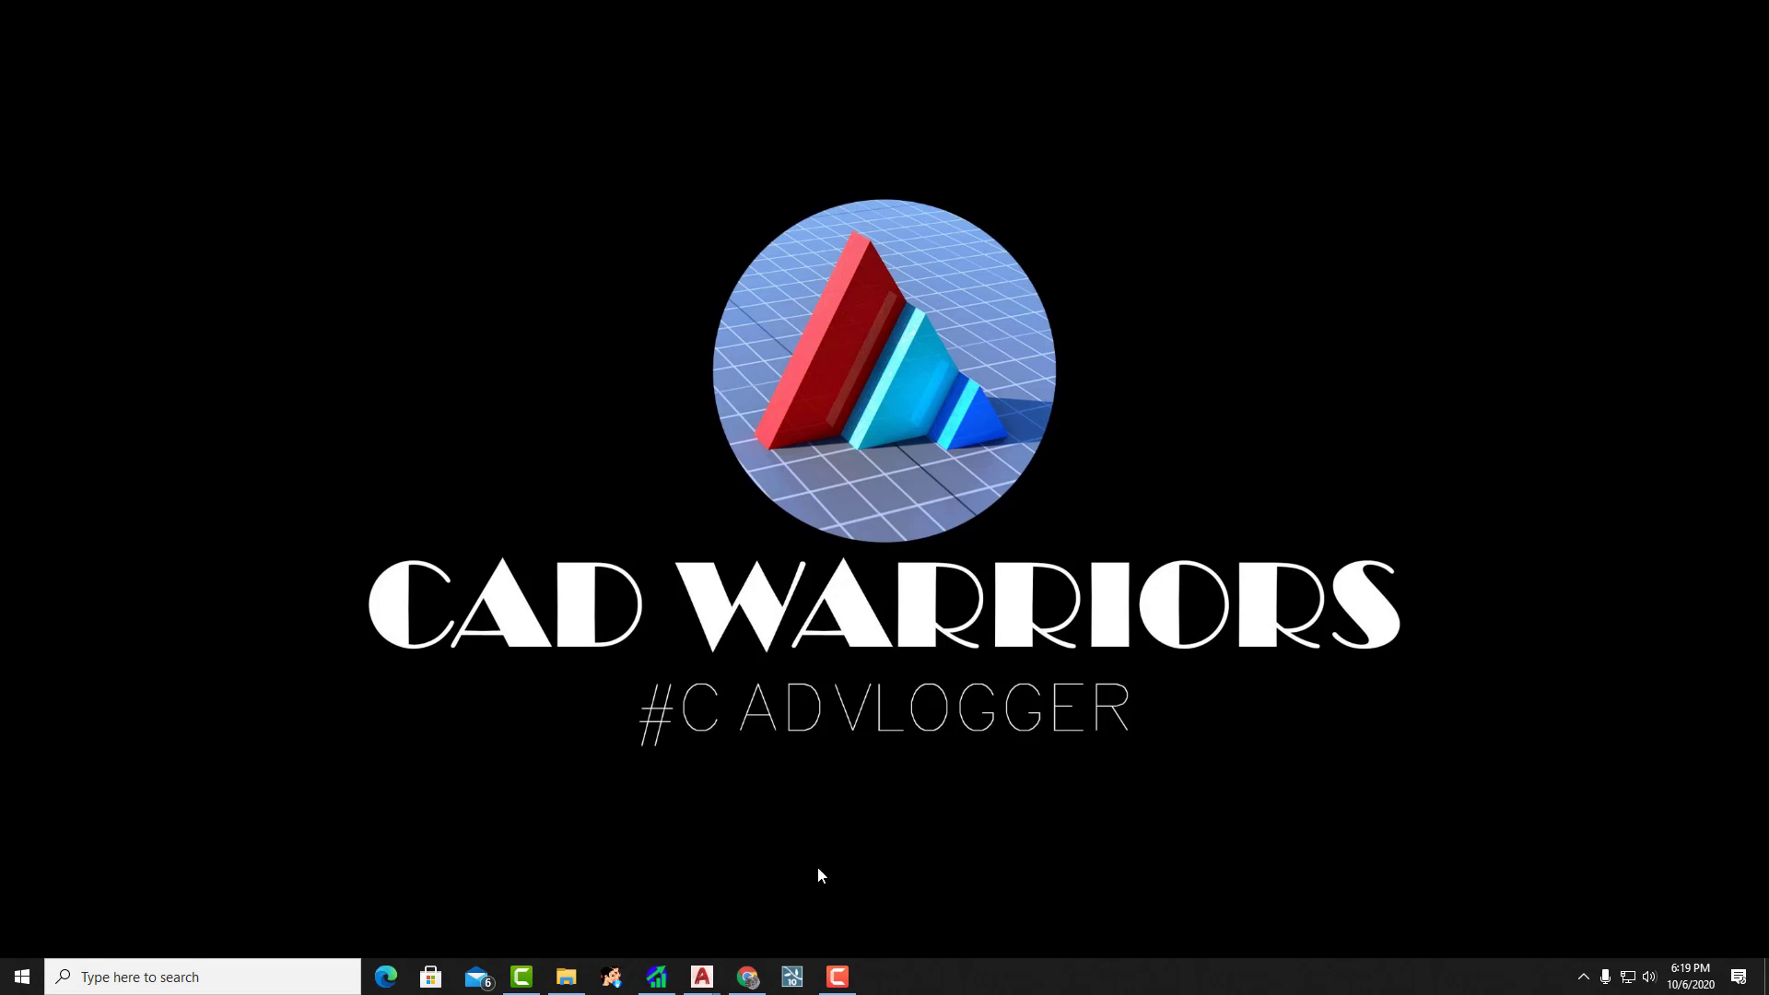
click(798, 980)
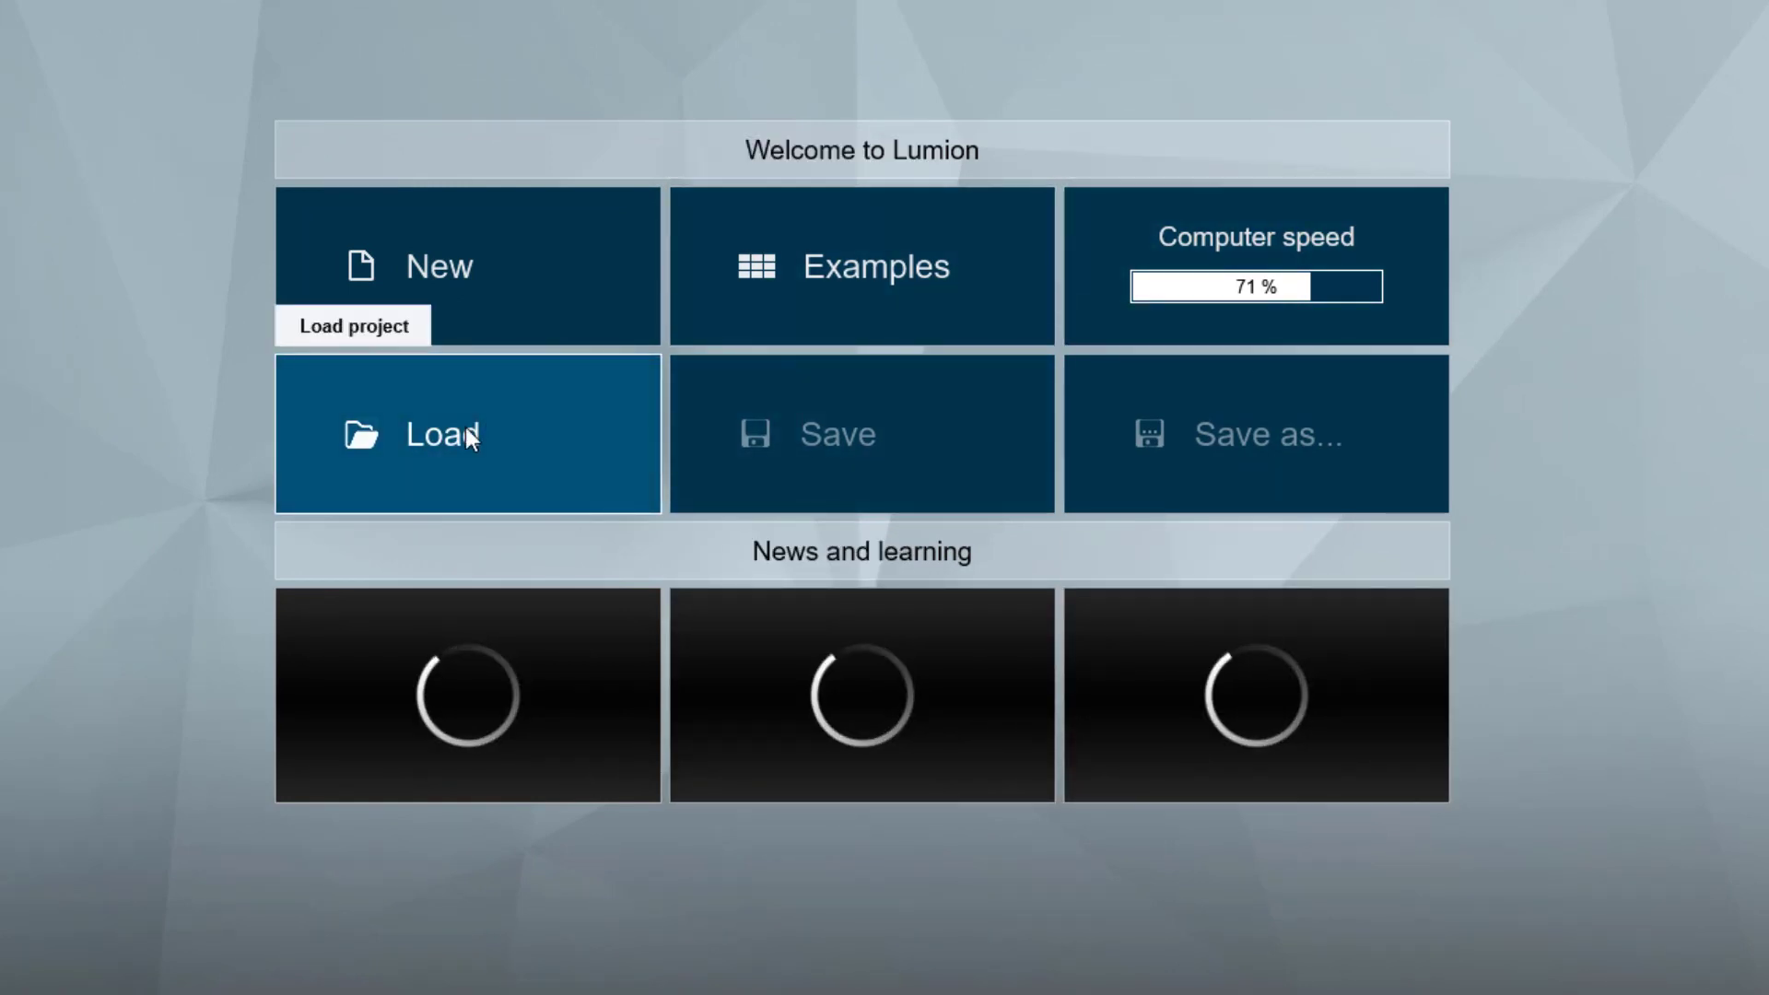
Step: Load the Johnny House.ls10 project, then quit Lumion without saving
click(466, 427)
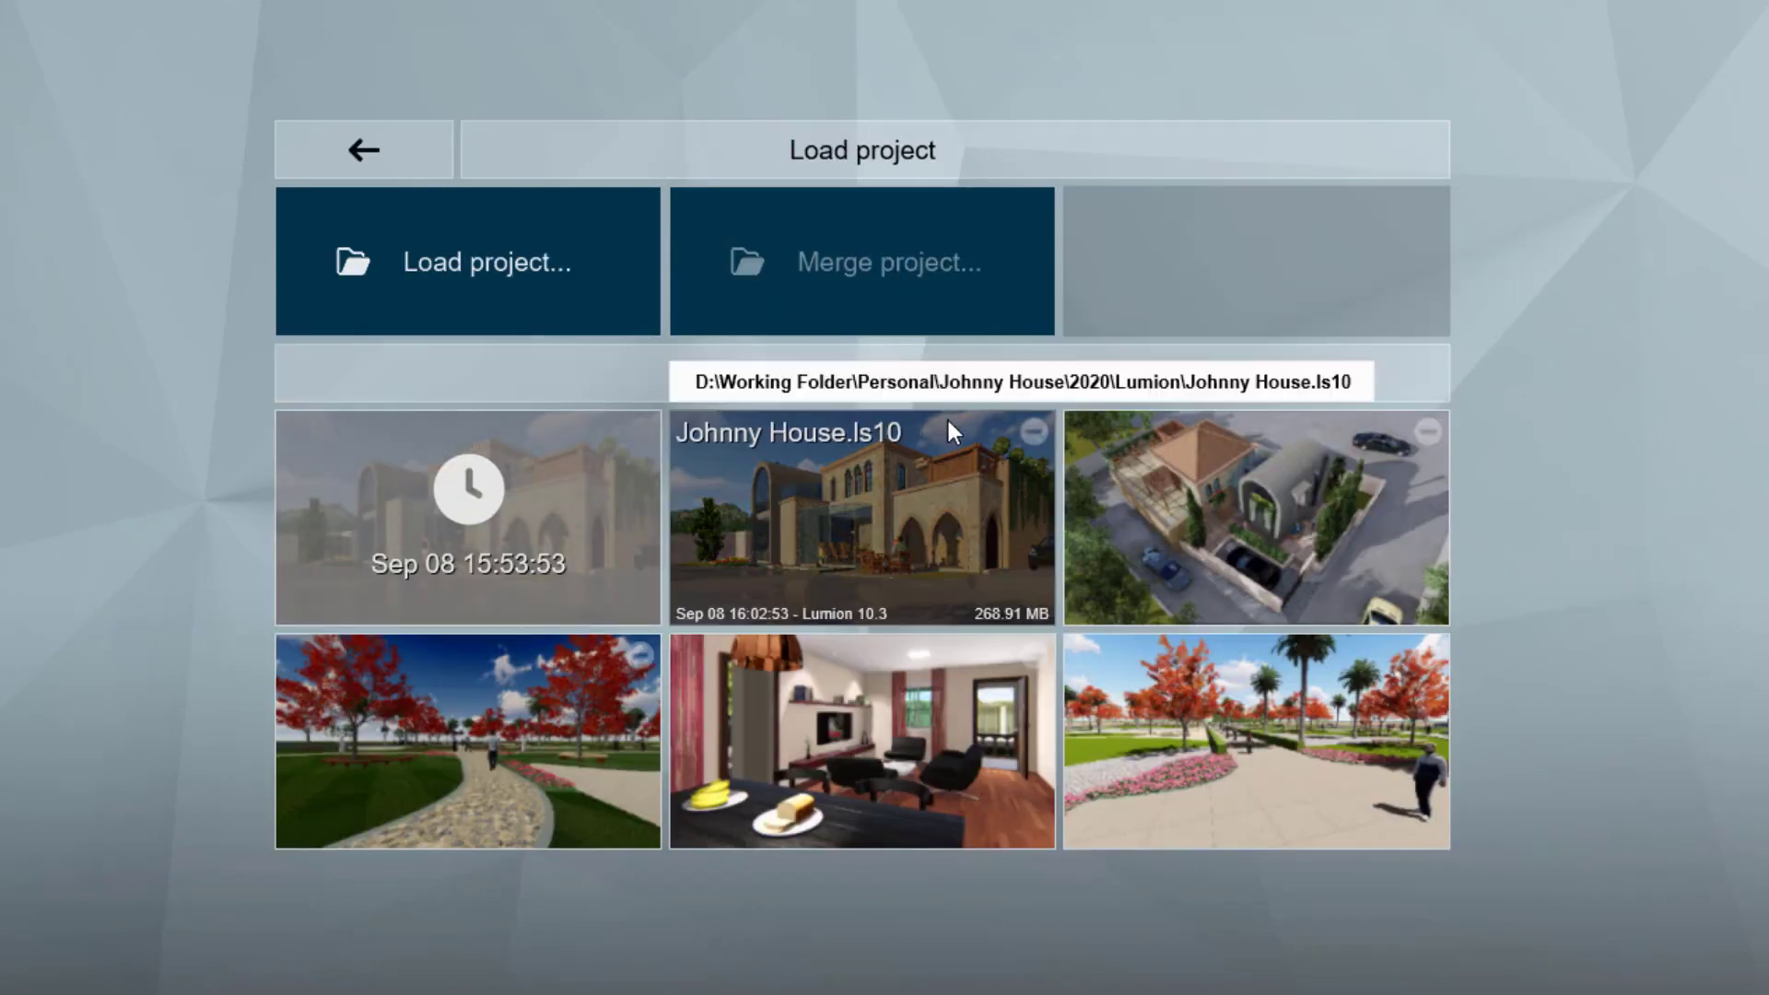
click(949, 461)
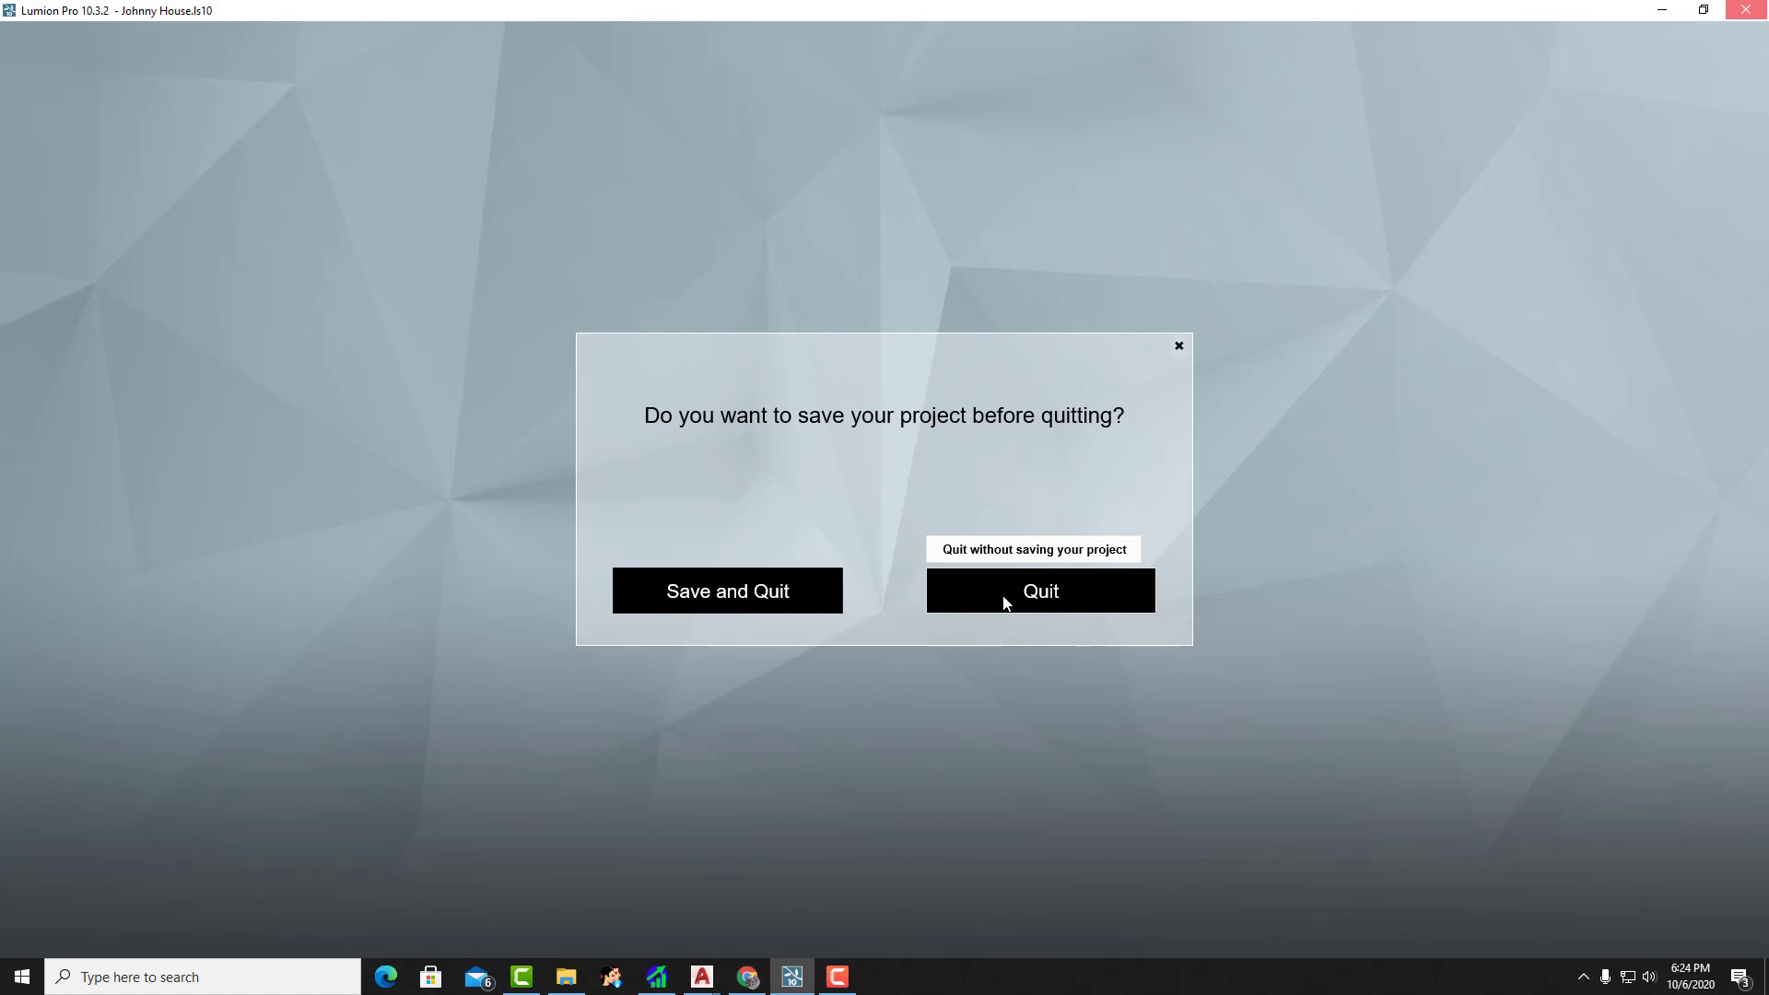
click(1004, 602)
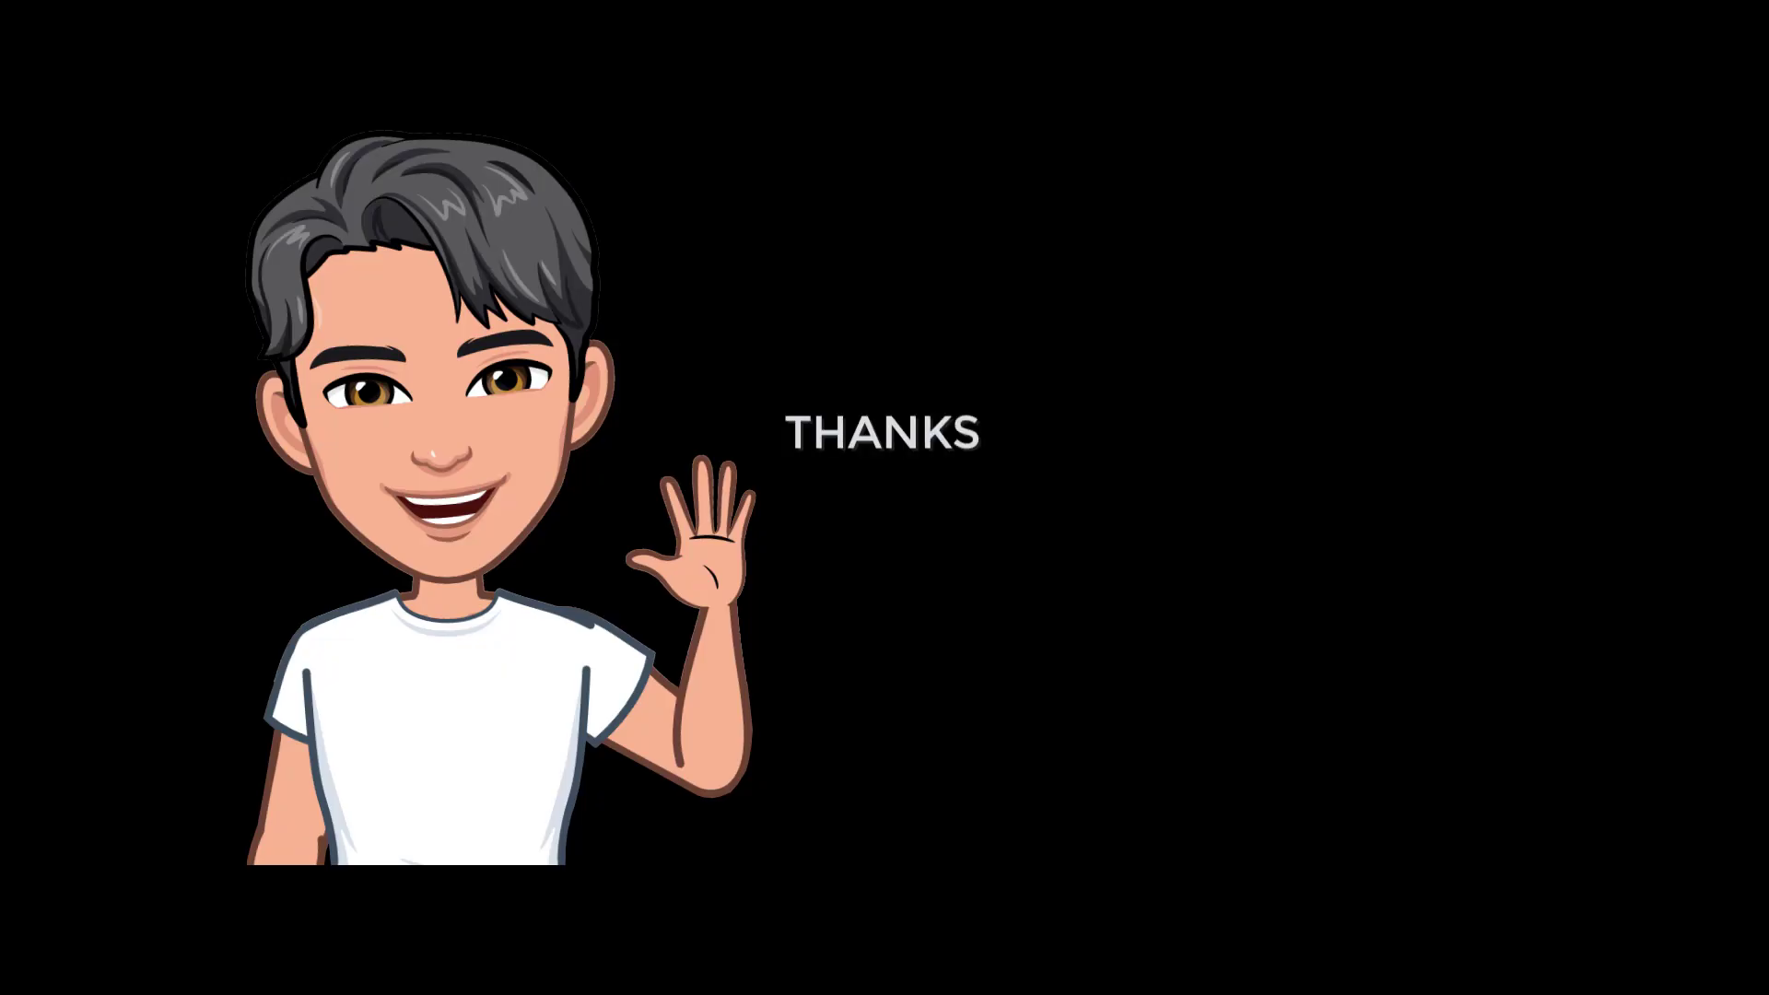